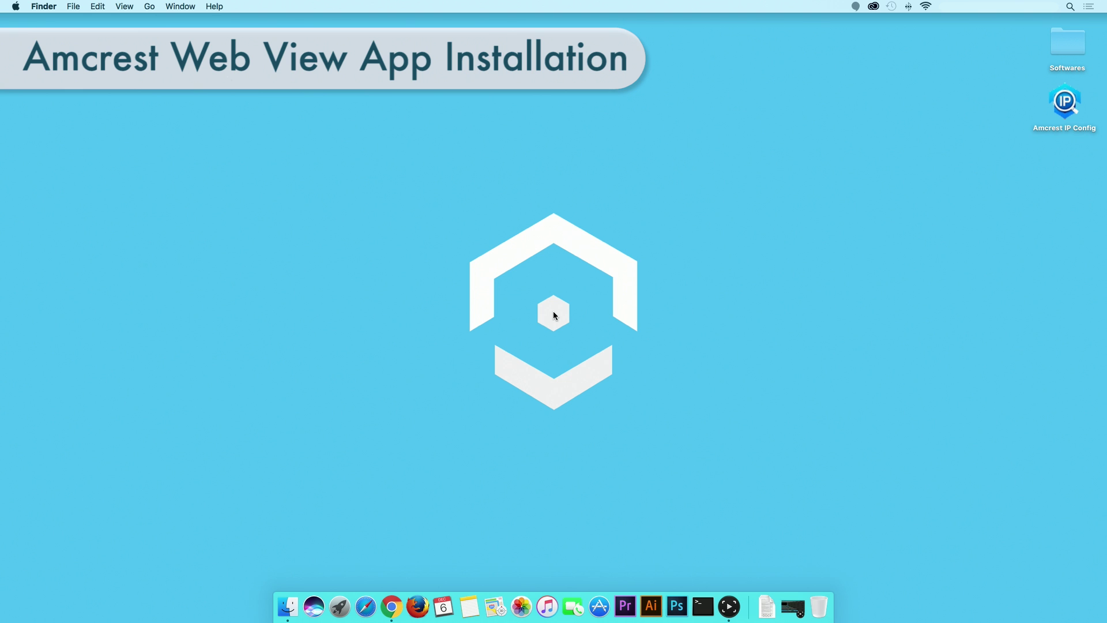
Step: Launch Chrome and go to the Chrome Web Store from the Apps page
{"action": "left_click", "coordinate": [392, 607]}
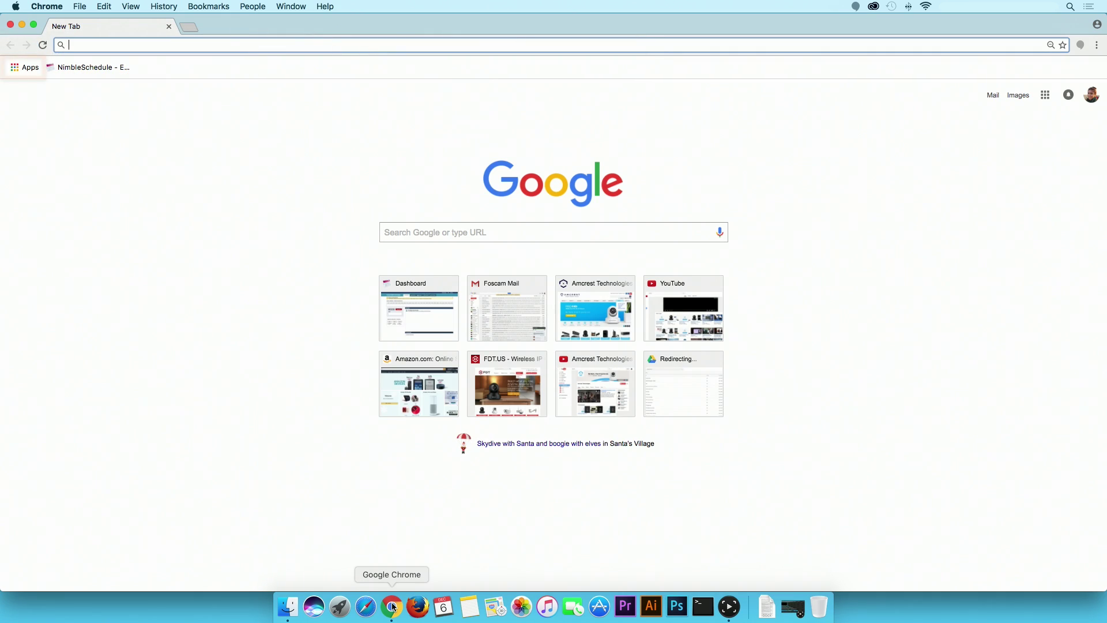
{"action": "left_click", "coordinate": [24, 70]}
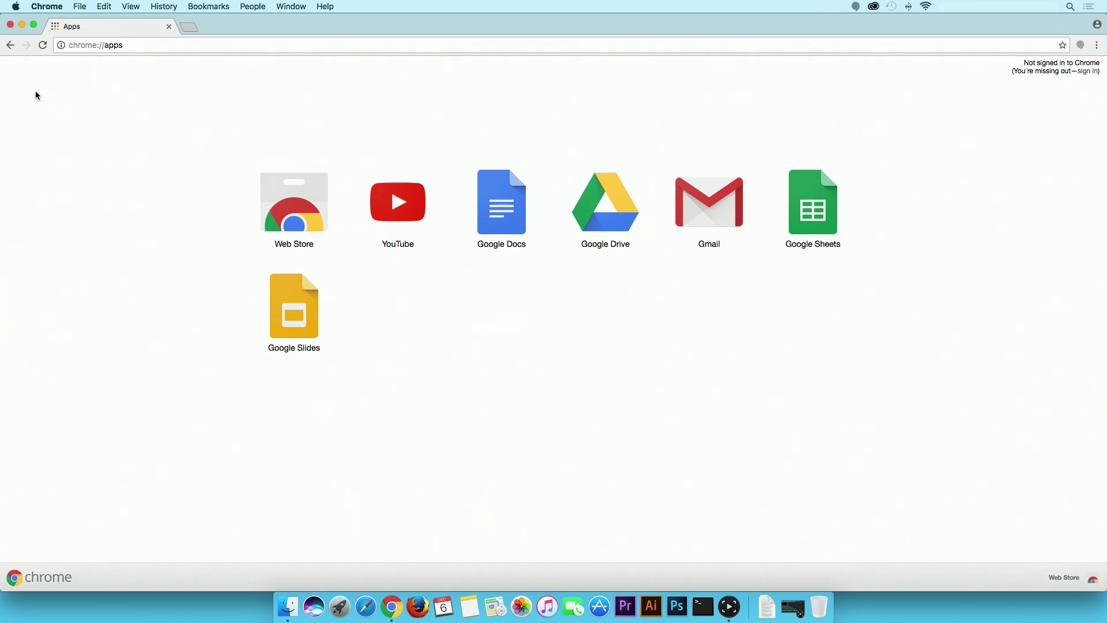
{"action": "left_click", "coordinate": [296, 208]}
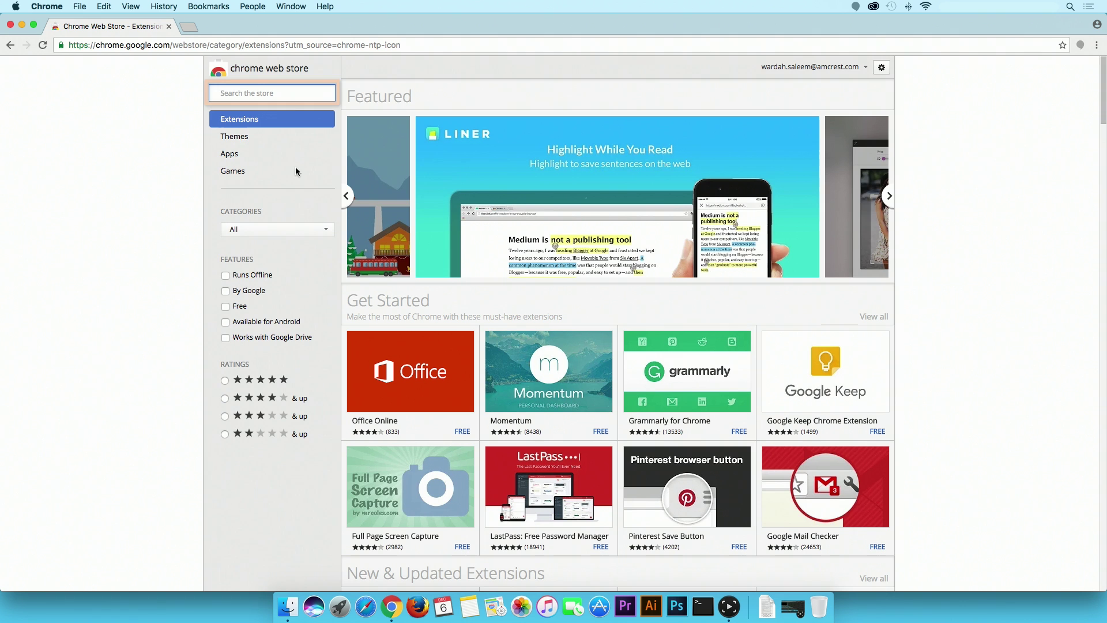
Step: Search the store for 'Amcrest Web View' and add the app to Chrome
{"action": "left_click", "coordinate": [301, 98]}
{"action": "type", "text": "Amcre"}
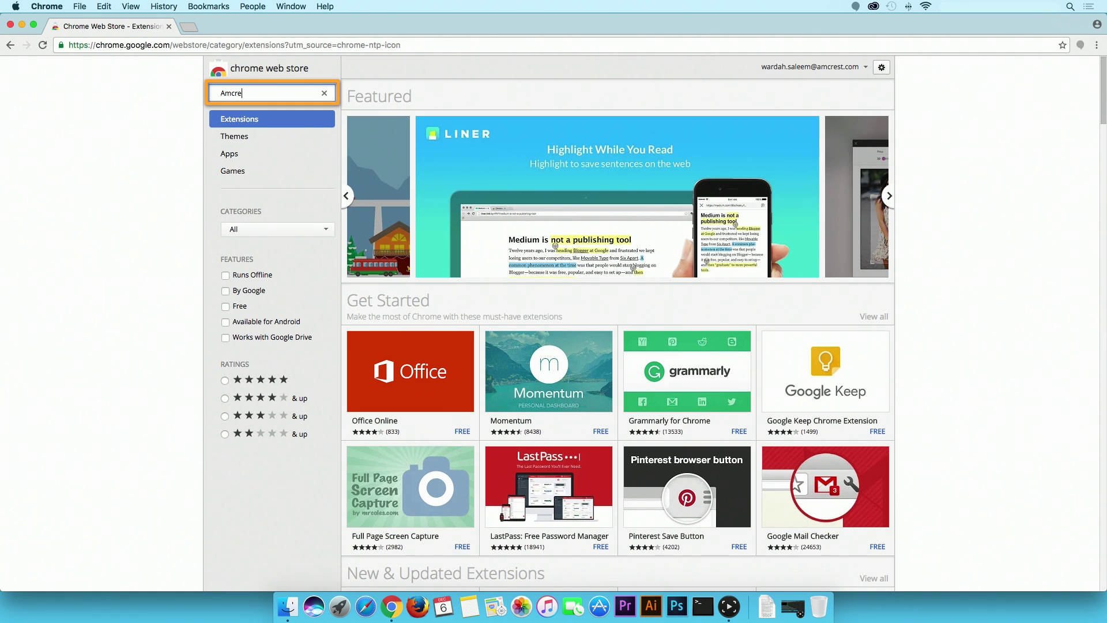
{"action": "type", "text": "st Web View"}
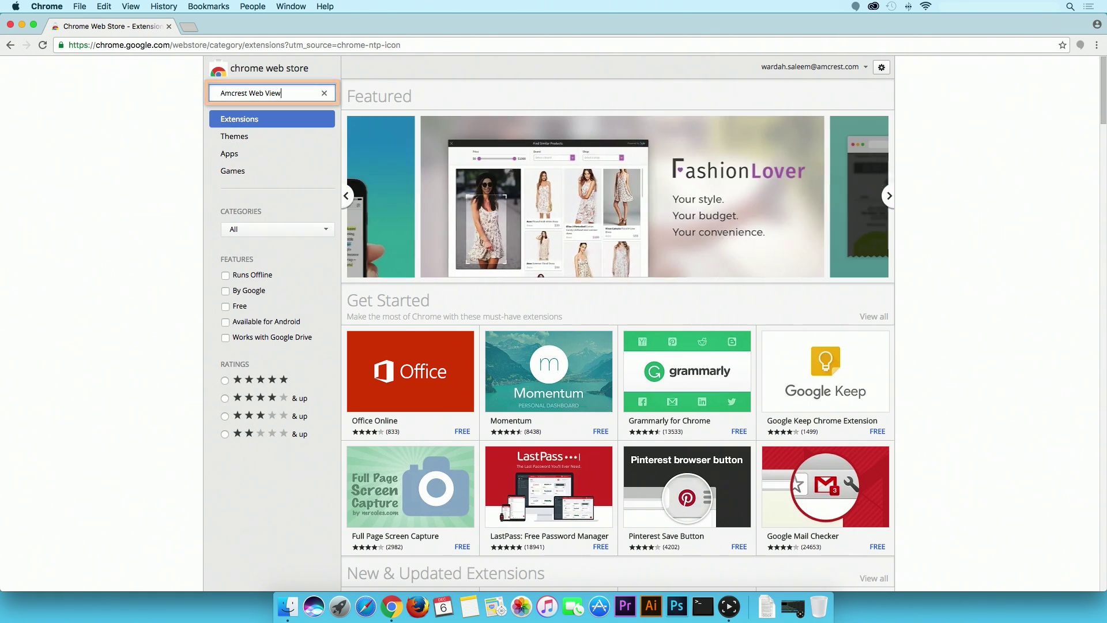
{"action": "key", "text": "Return"}
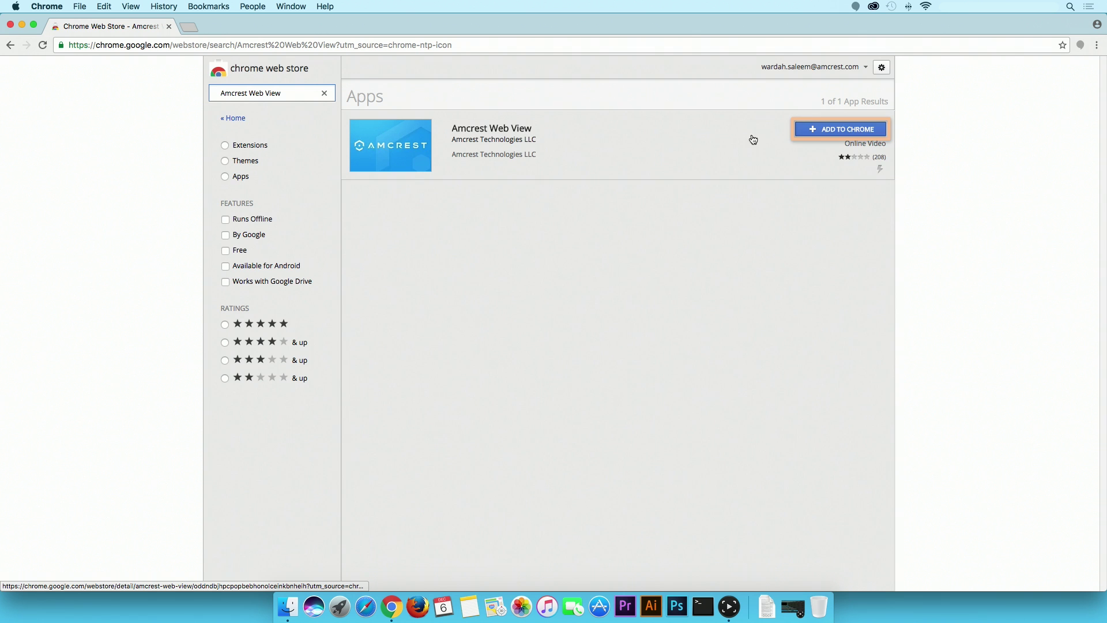
{"action": "left_click", "coordinate": [842, 131]}
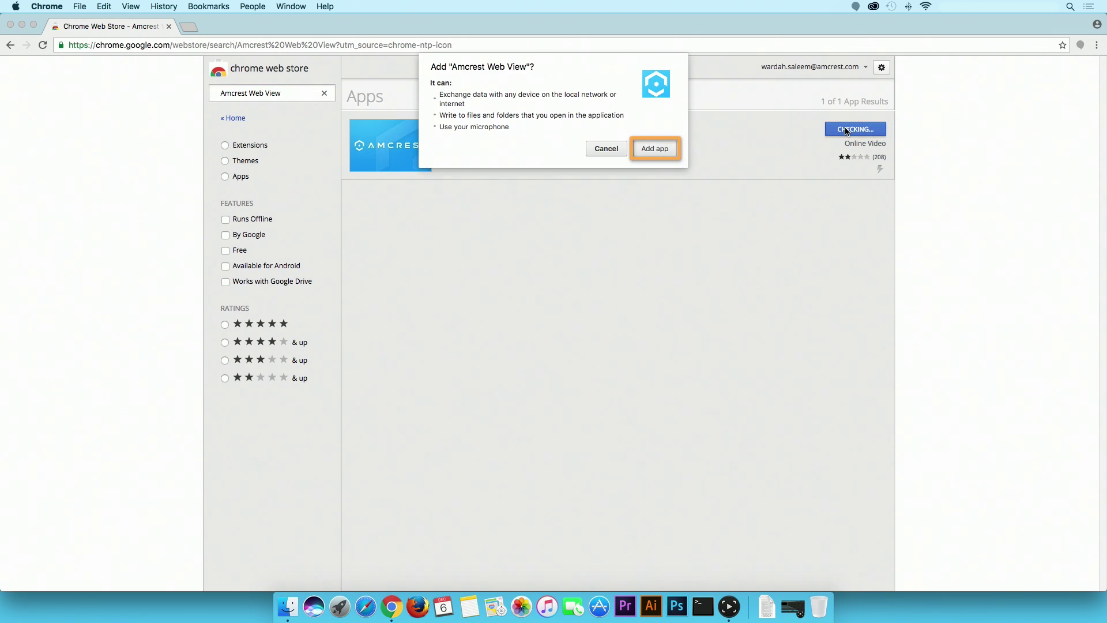
{"action": "left_click", "coordinate": [653, 150]}
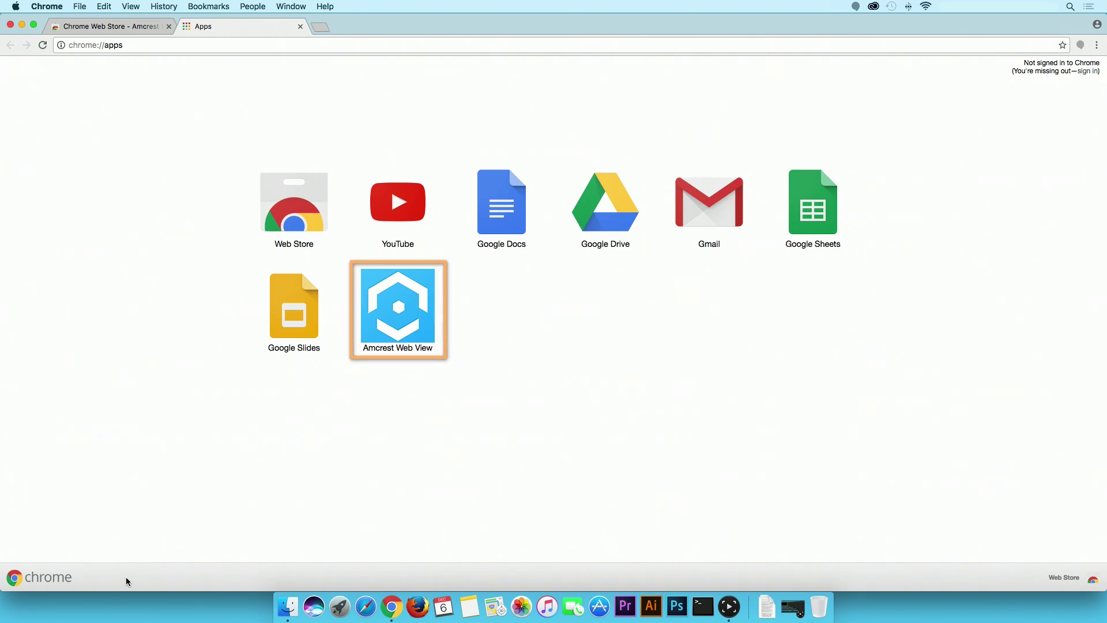
Step: Start Amcrest Web View and sign in to camera 10.0.9.59 with its username and password
{"action": "left_click", "coordinate": [405, 310]}
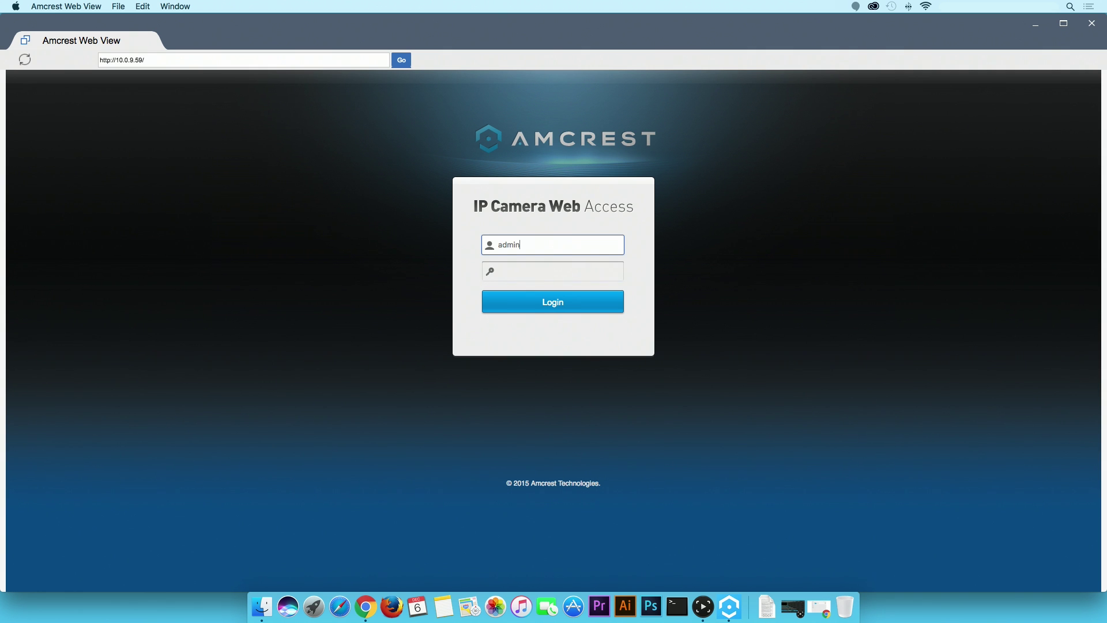
{"action": "left_click", "coordinate": [552, 270]}
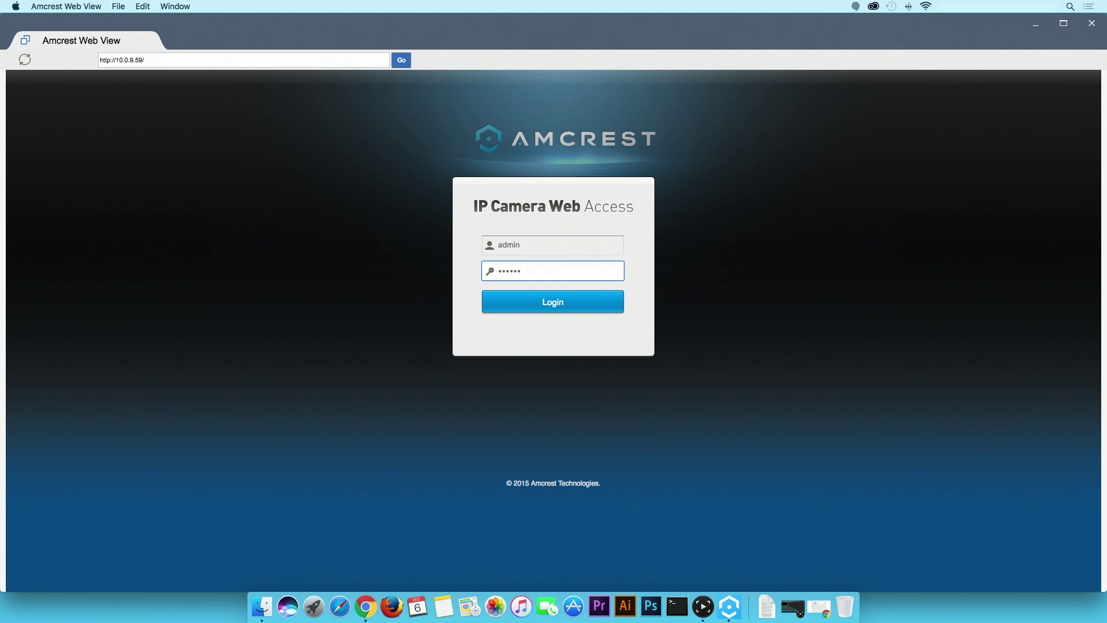
{"action": "left_click", "coordinate": [556, 309]}
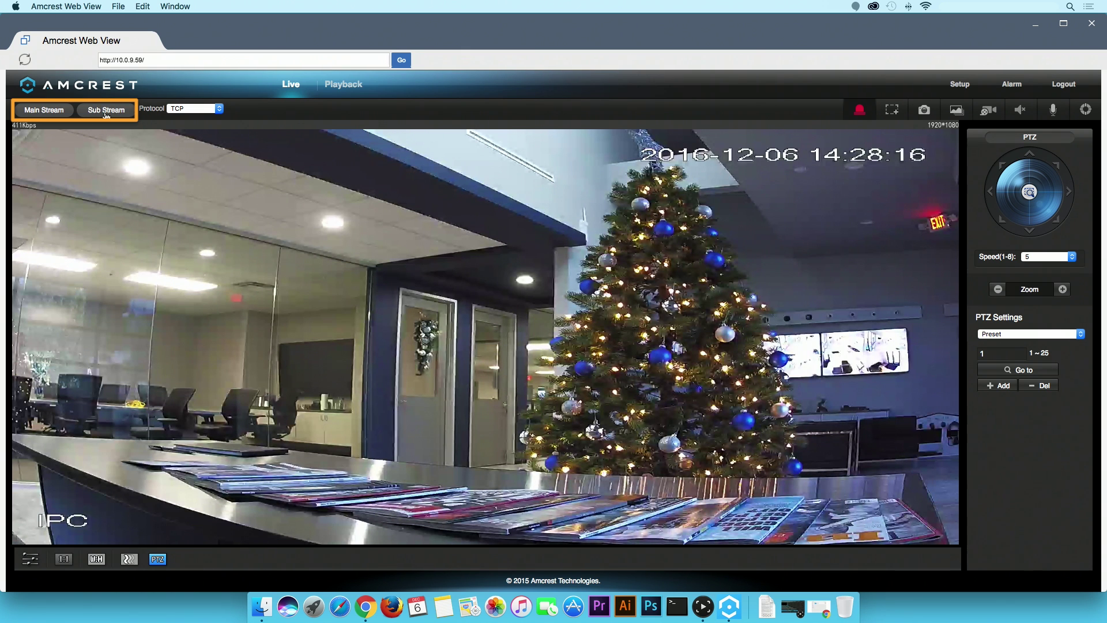
{"action": "left_click", "coordinate": [219, 109]}
{"action": "left_click", "coordinate": [219, 111]}
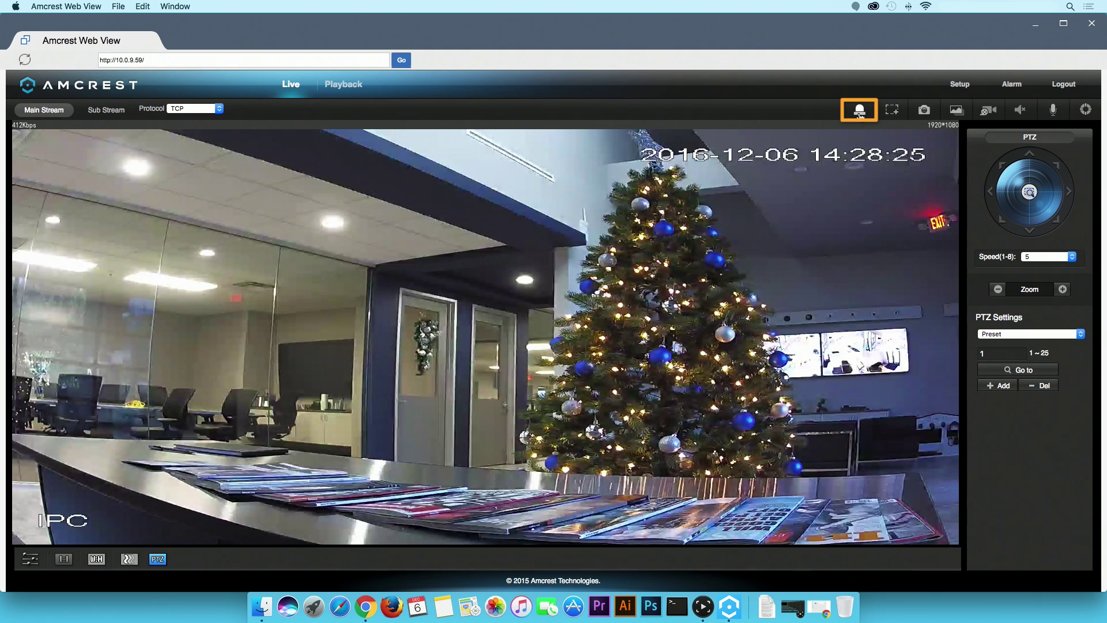
{"action": "left_click", "coordinate": [899, 114]}
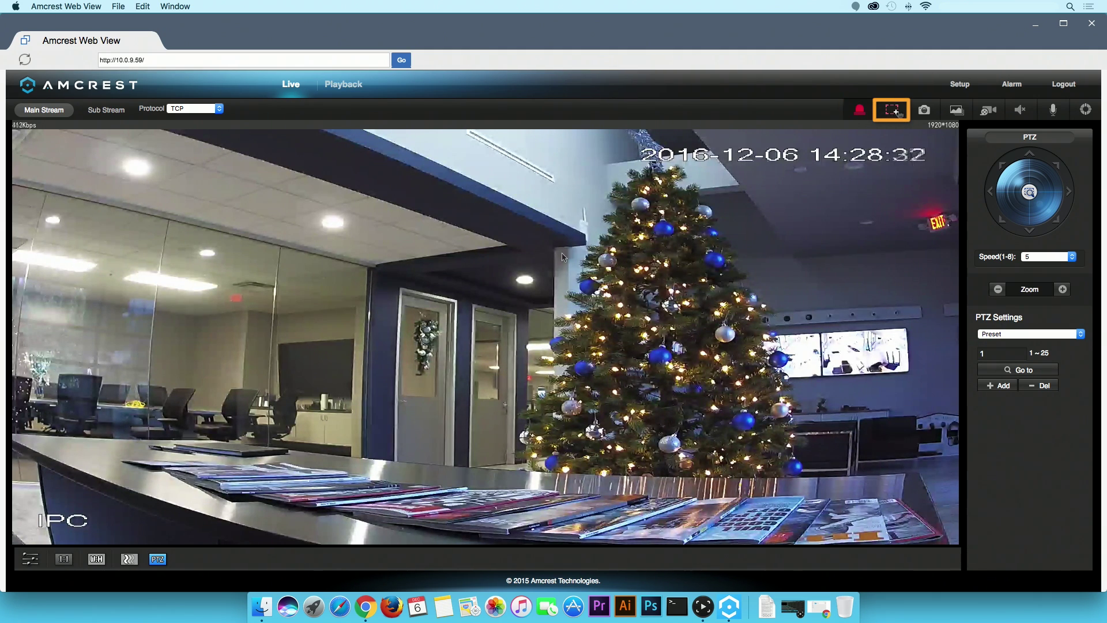
{"action": "left_click_drag", "start_coordinate": [565, 265], "coordinate": [839, 471]}
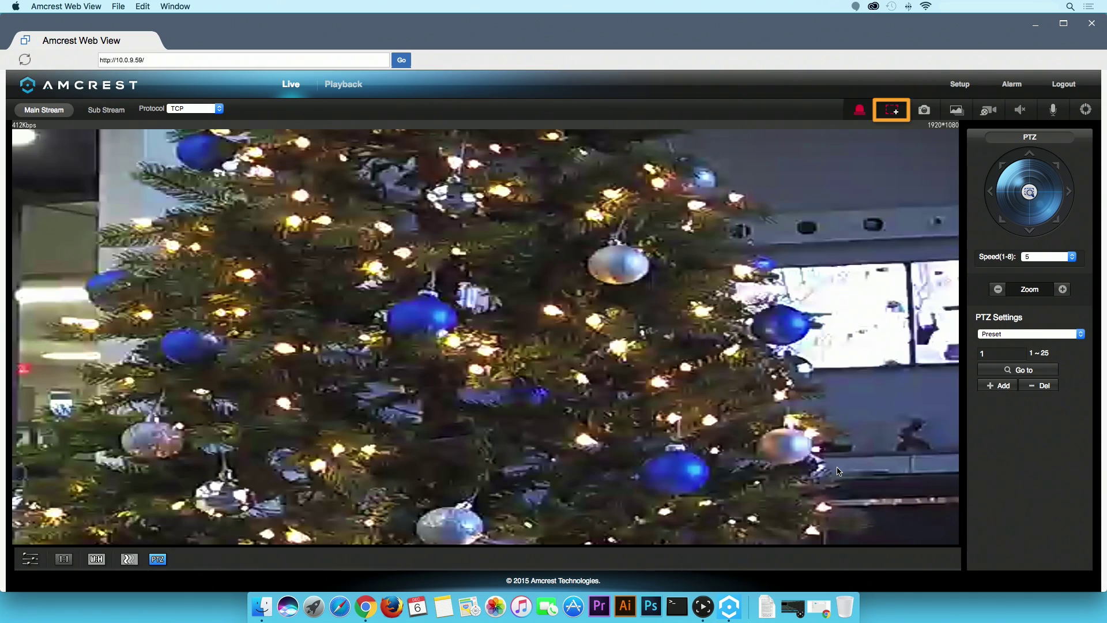
{"action": "right_click", "coordinate": [838, 472]}
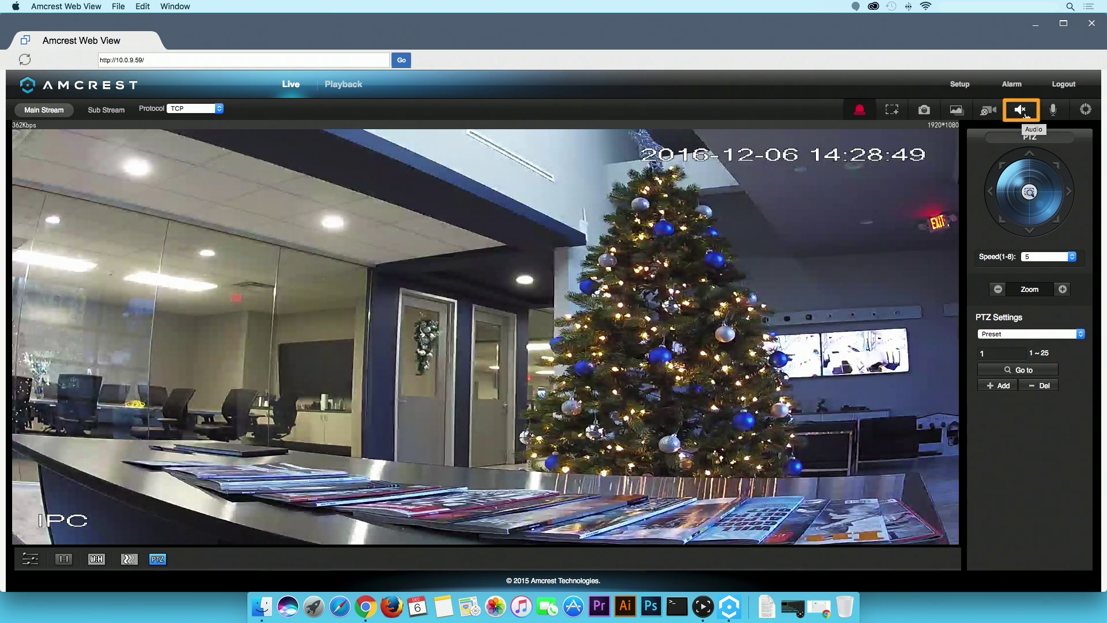
{"action": "left_click", "coordinate": [1026, 116]}
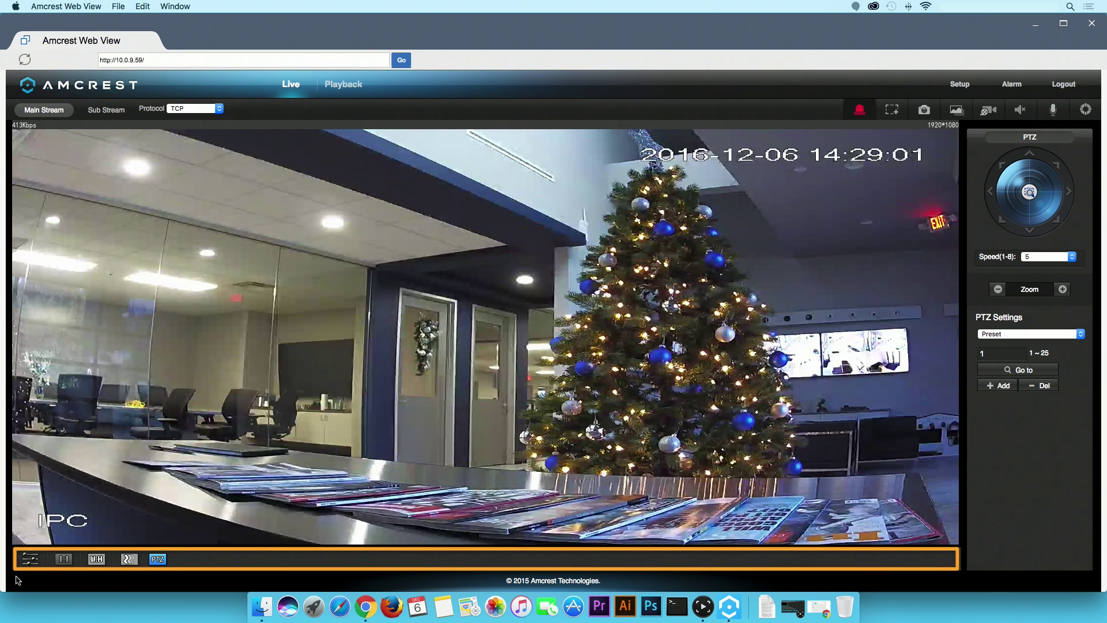
{"action": "left_click", "coordinate": [31, 560]}
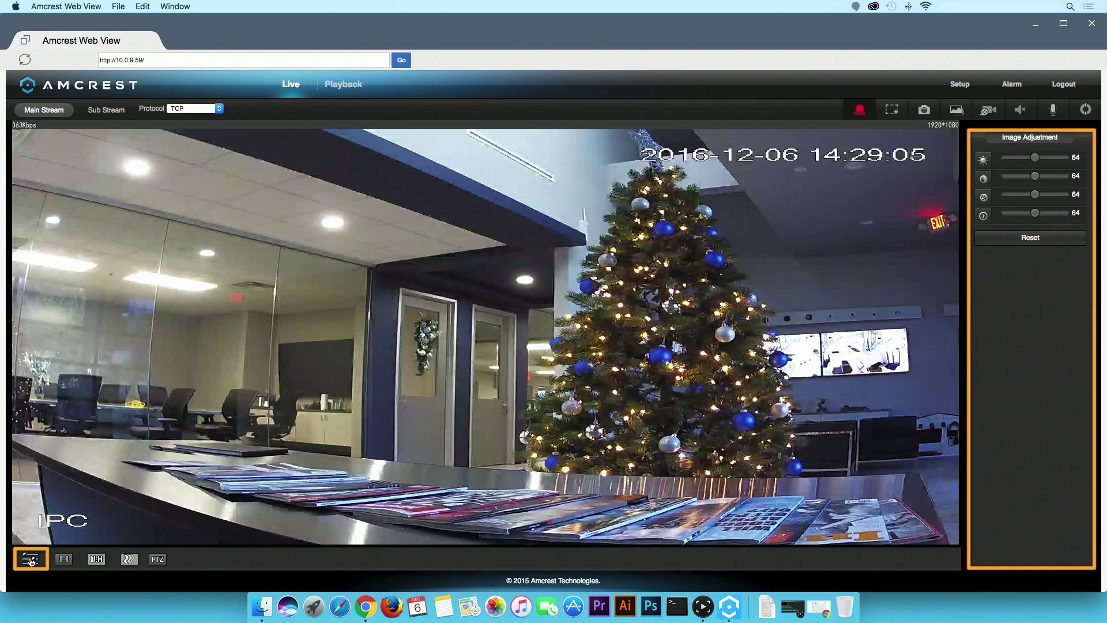
{"action": "left_click", "coordinate": [63, 559]}
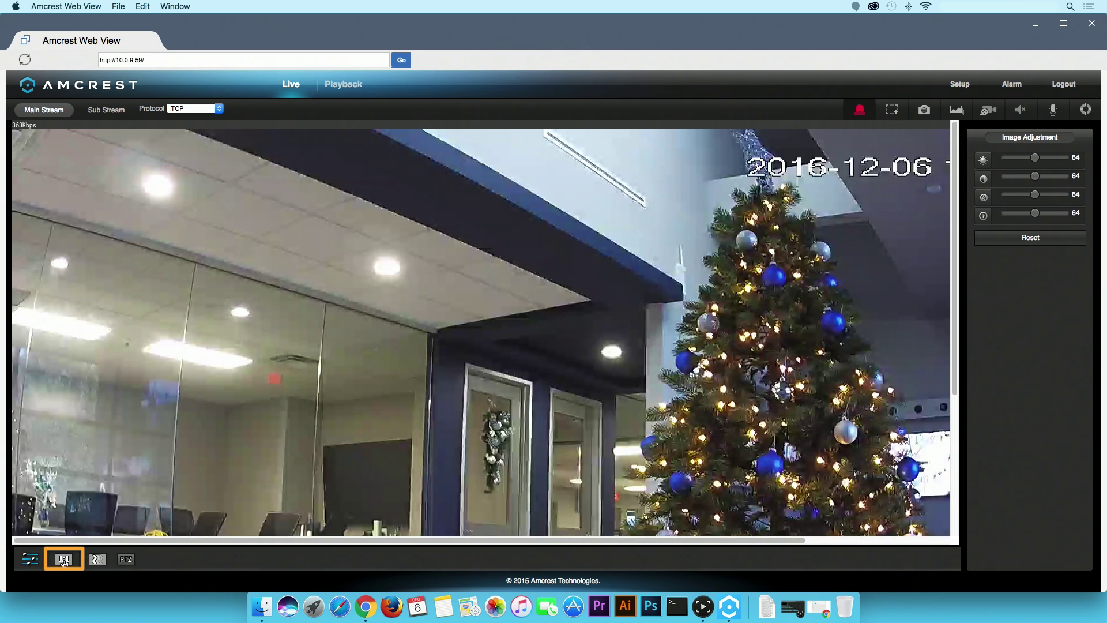
{"action": "left_click", "coordinate": [64, 559]}
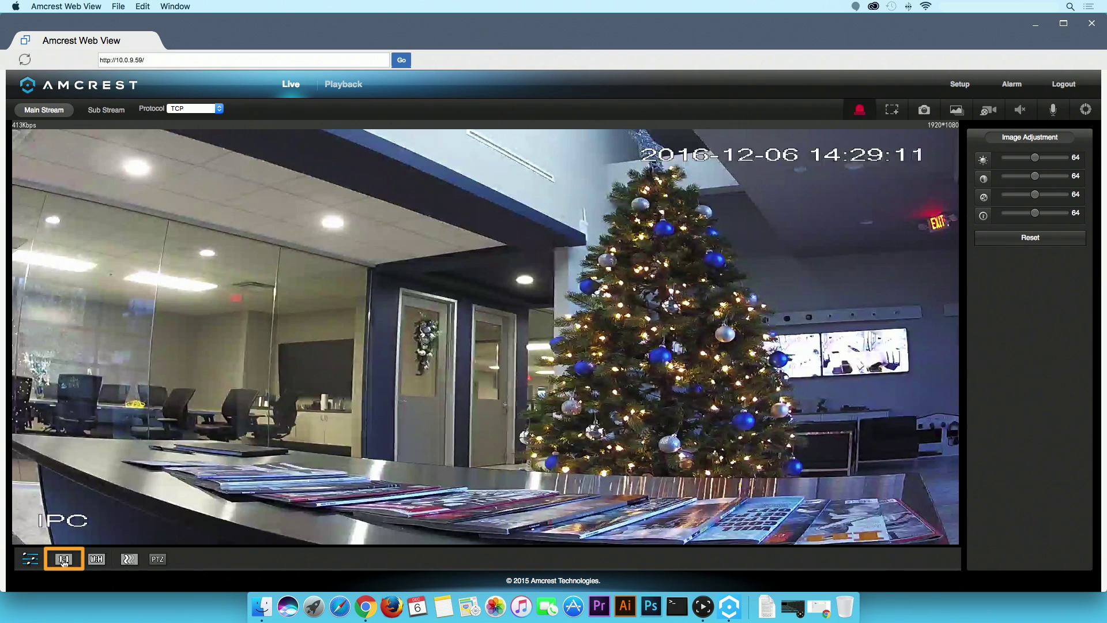
{"action": "left_click", "coordinate": [97, 560]}
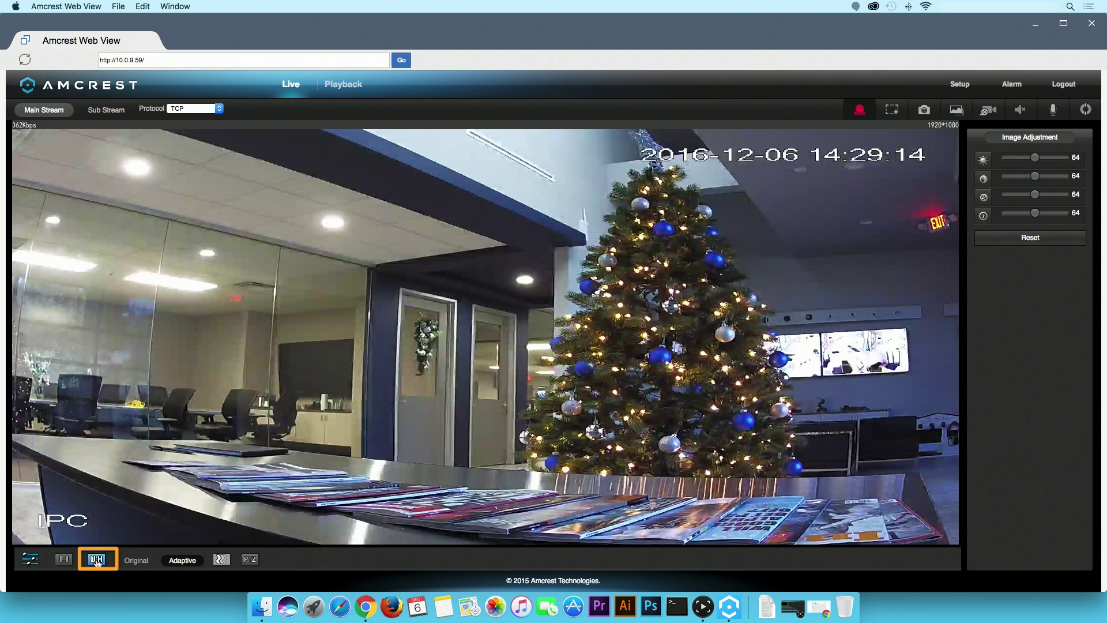
{"action": "left_click", "coordinate": [96, 560]}
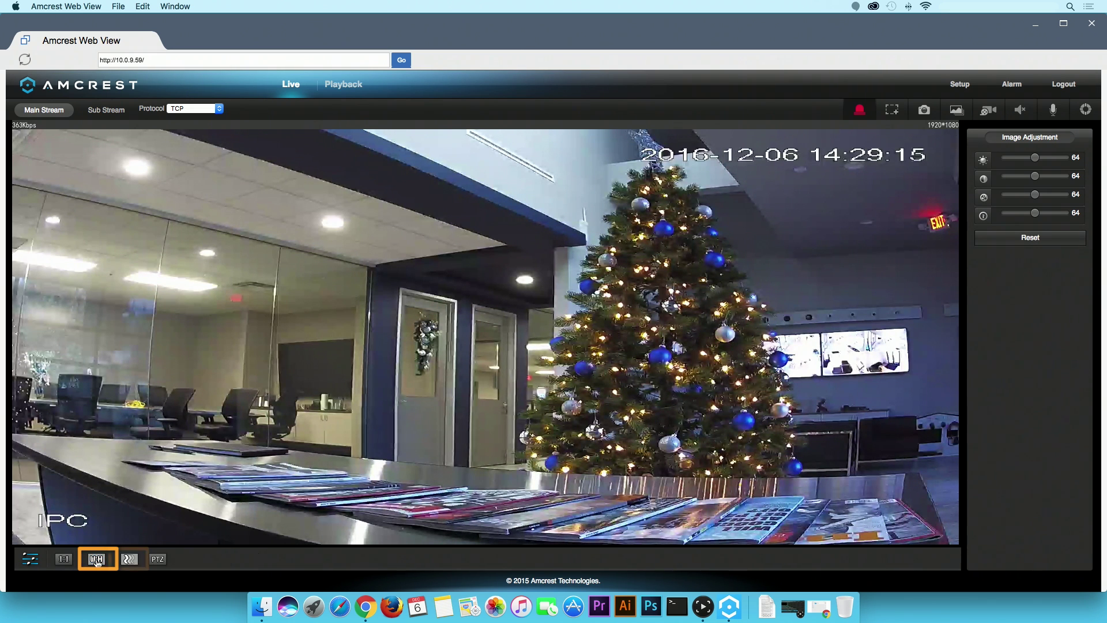
{"action": "left_click", "coordinate": [130, 560]}
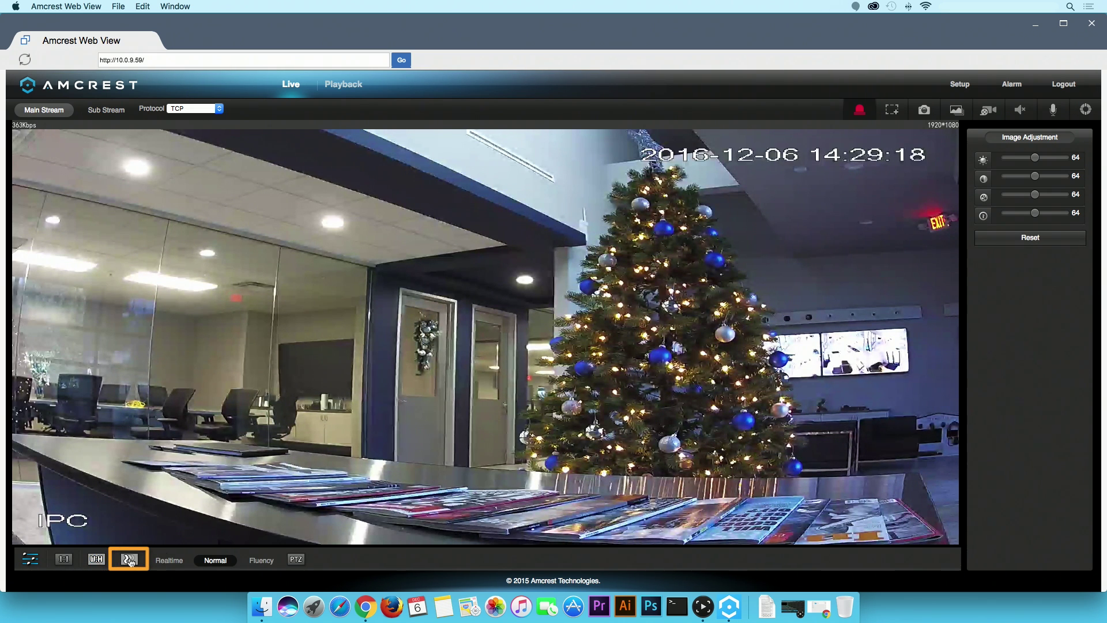
{"action": "left_click", "coordinate": [130, 560]}
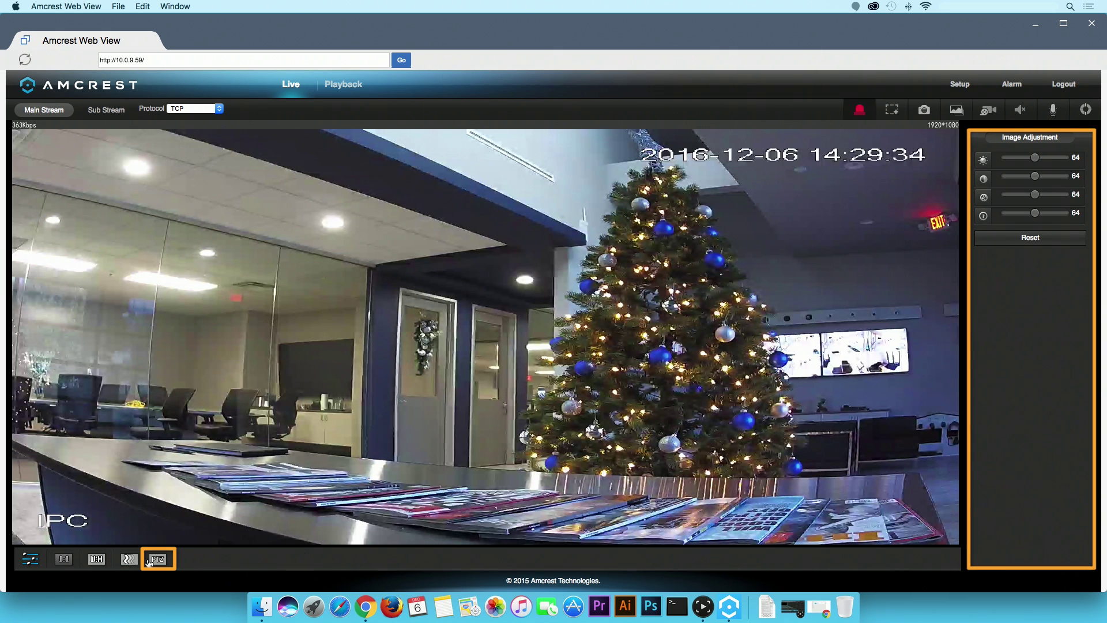
{"action": "left_click", "coordinate": [155, 559]}
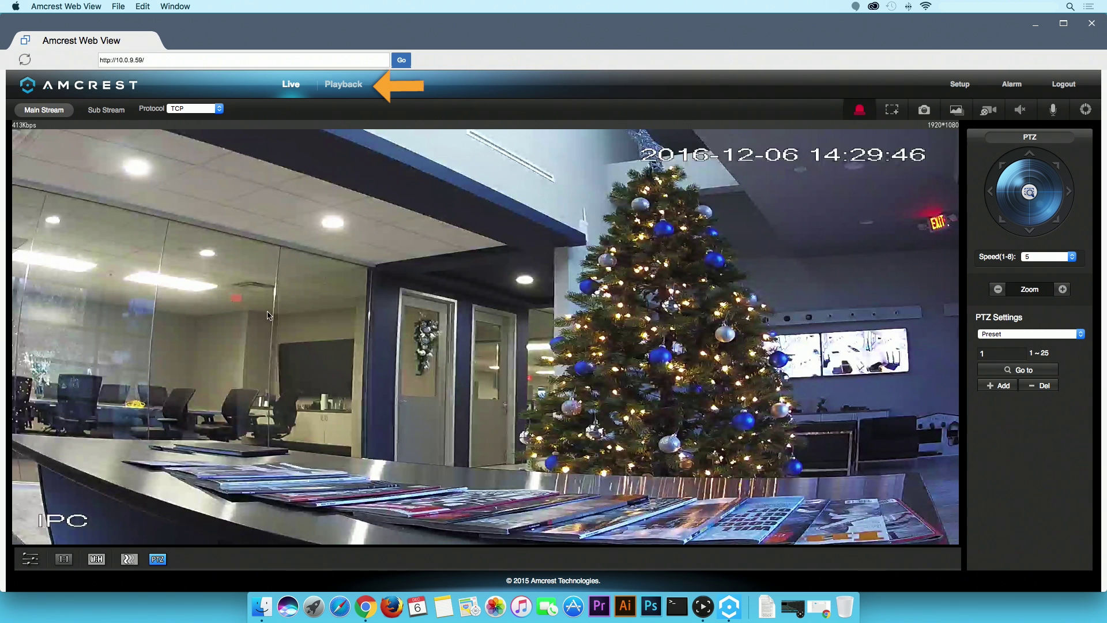
Step: Switch to Playback to see the December 6, 2016 SD card mp4 recordings
{"action": "left_click", "coordinate": [343, 84]}
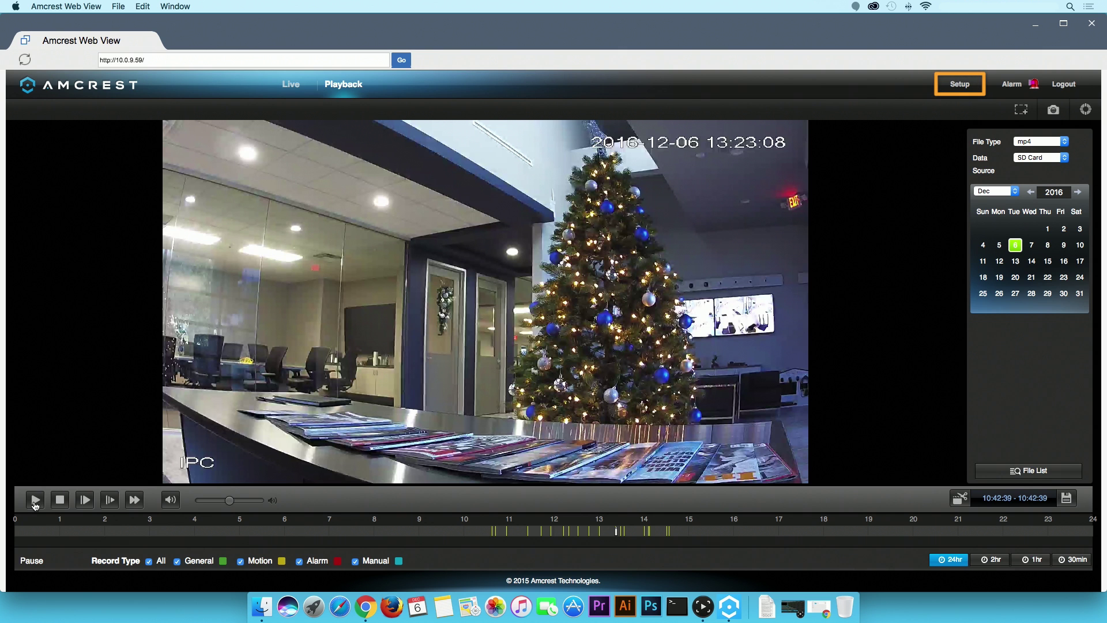
Step: In Setup, view the Video, Snapshot, Overlay and Path tabs, ending on Camera Audio settings
{"action": "left_click", "coordinate": [960, 84]}
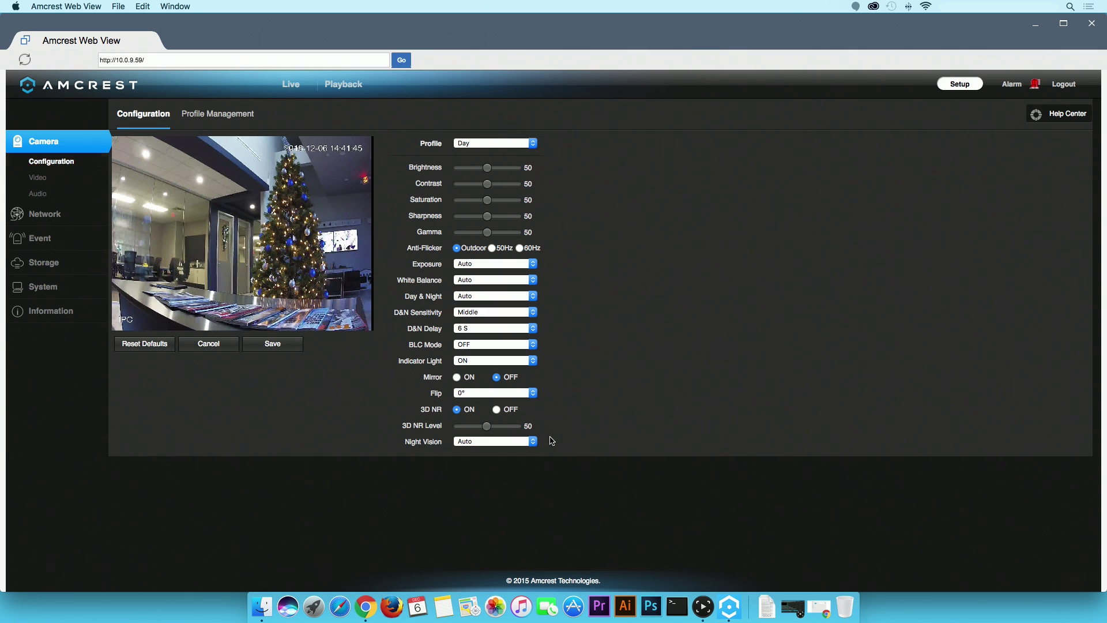
{"action": "left_click", "coordinate": [50, 183]}
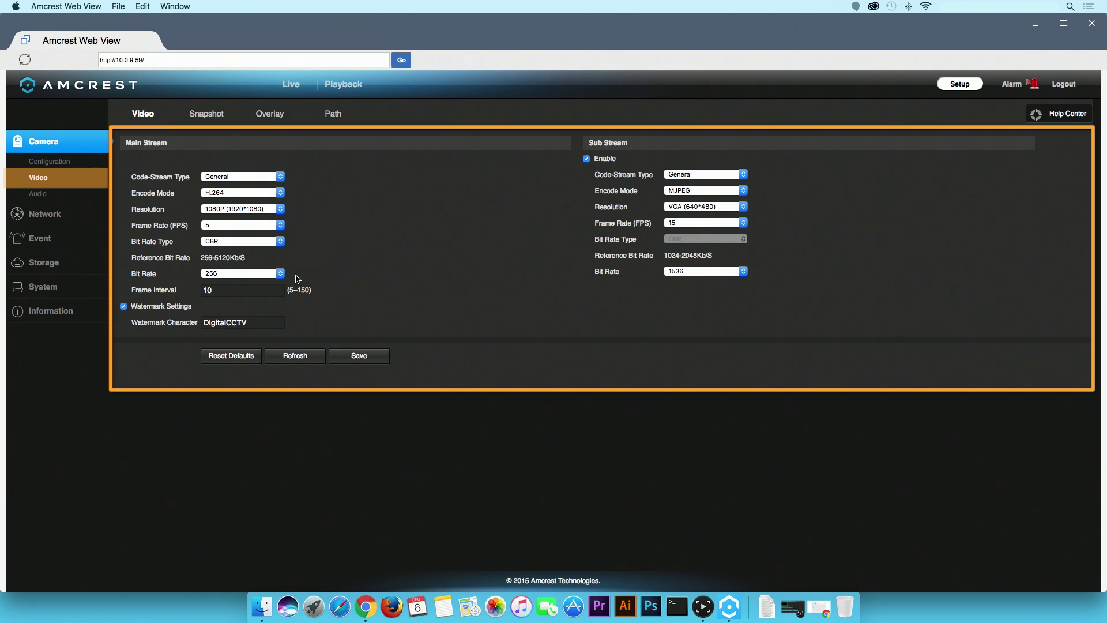
{"action": "left_click", "coordinate": [219, 117]}
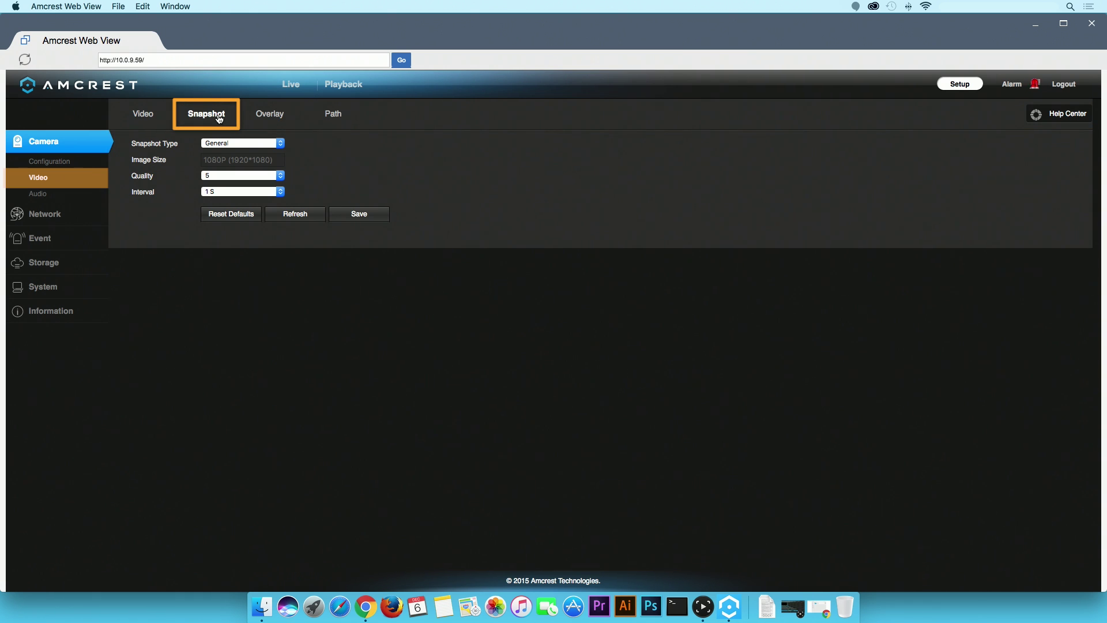
{"action": "left_click", "coordinate": [269, 120]}
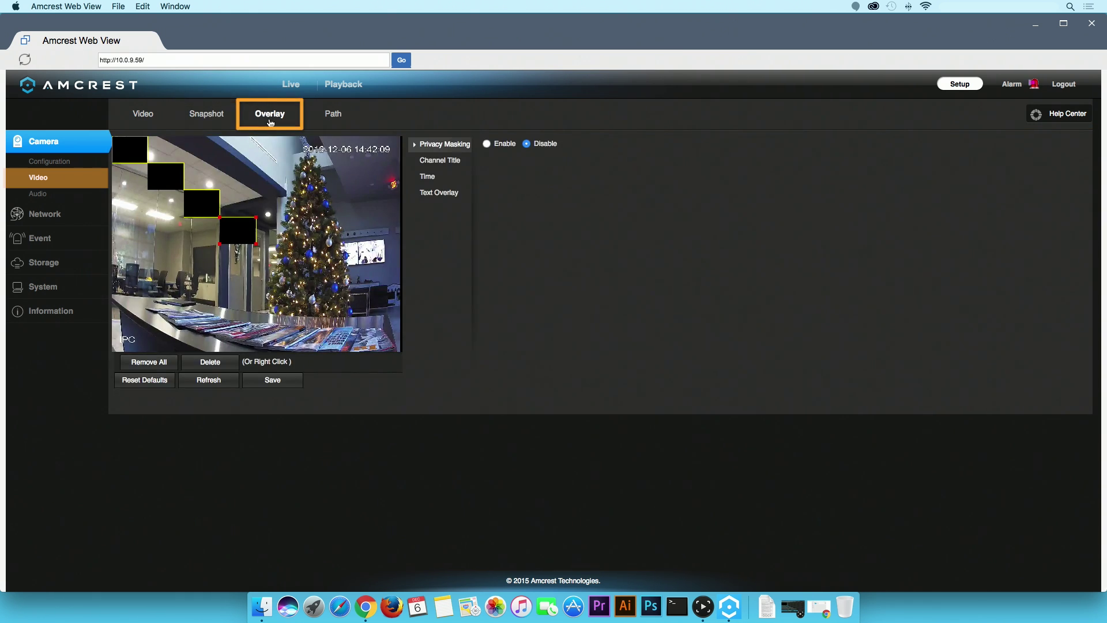
{"action": "left_click", "coordinate": [333, 123]}
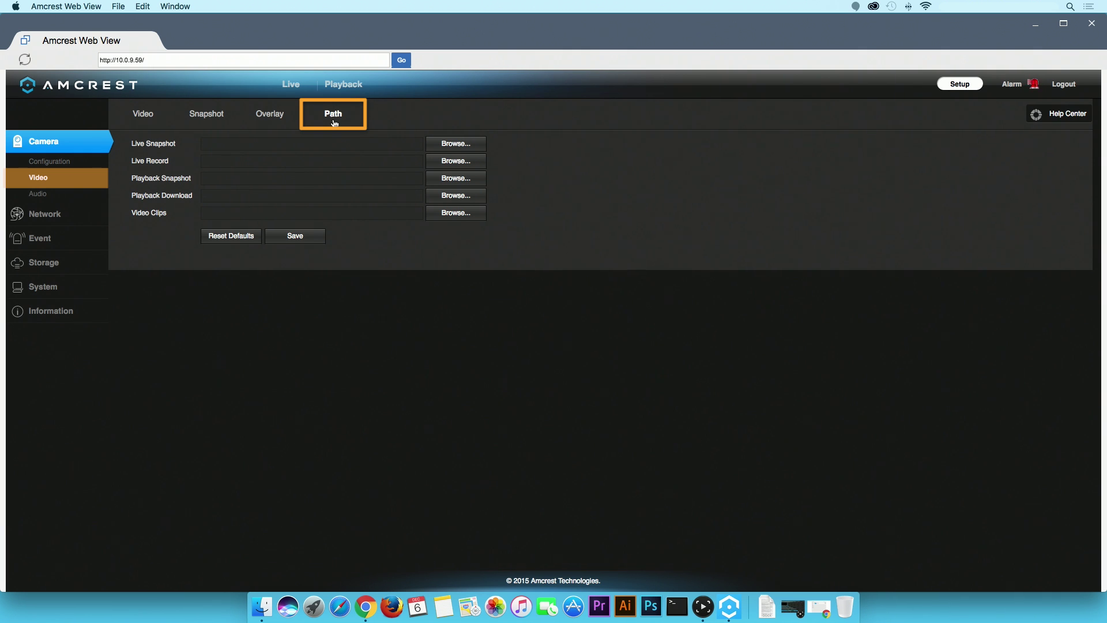
{"action": "left_click", "coordinate": [37, 194]}
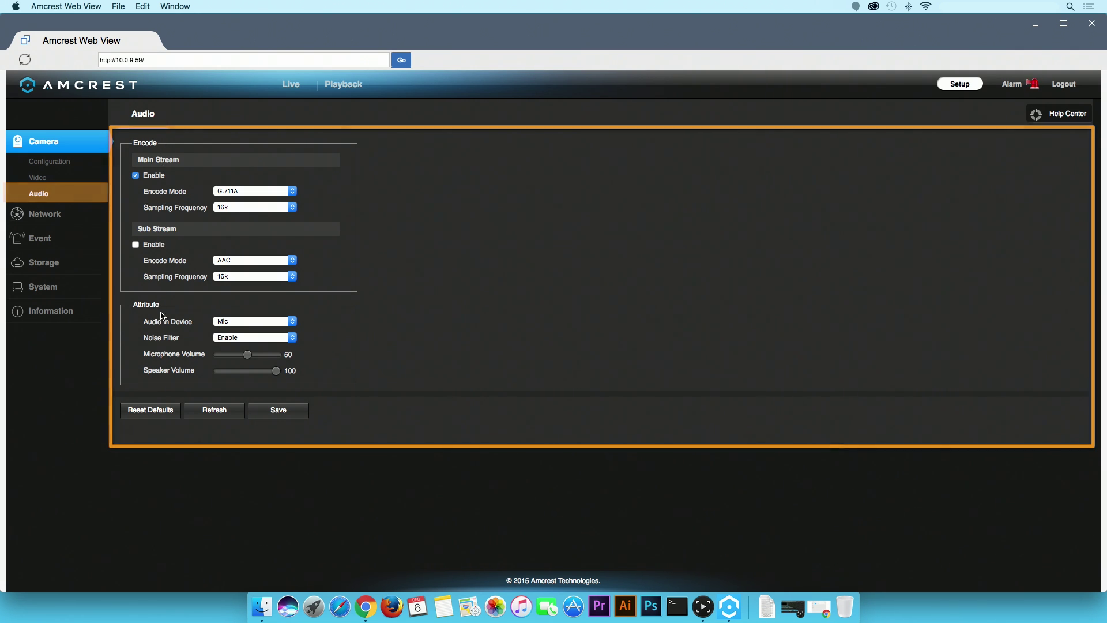
Step: View the Network TCP/IP, PPPoE and DDNS pages, ending on the UPnP port mappings
{"action": "left_click", "coordinate": [67, 222]}
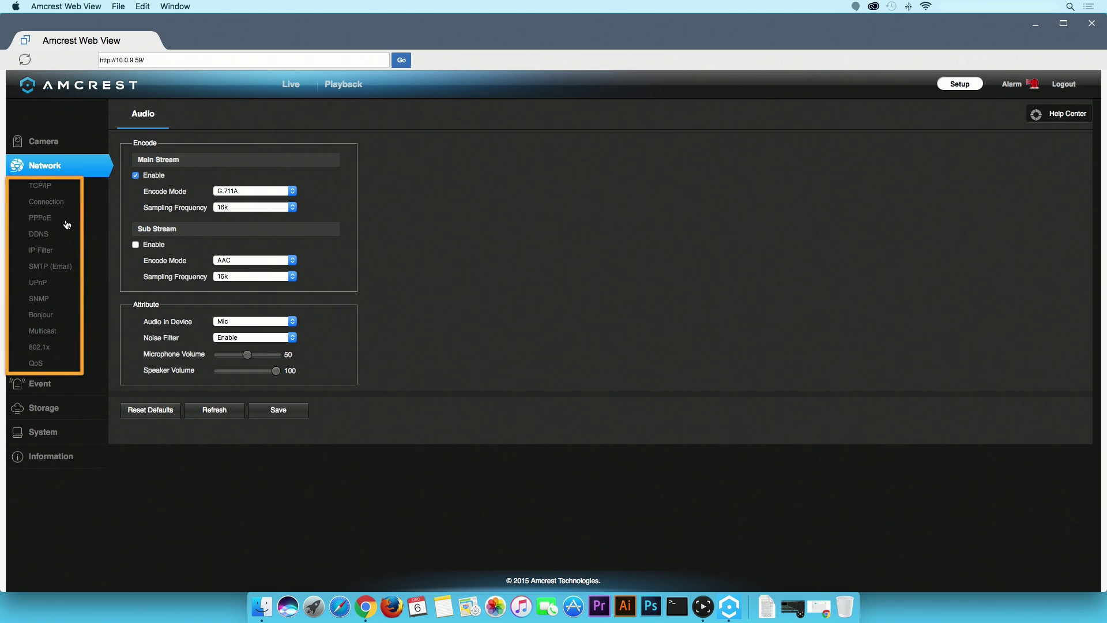
{"action": "left_click", "coordinate": [58, 190]}
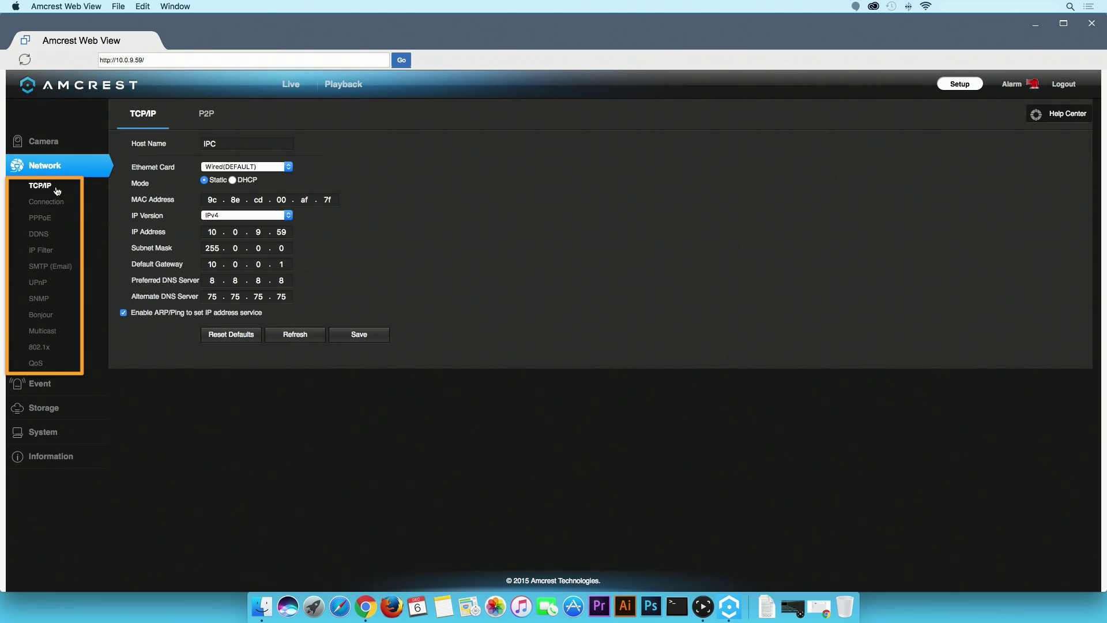
{"action": "left_click", "coordinate": [51, 219]}
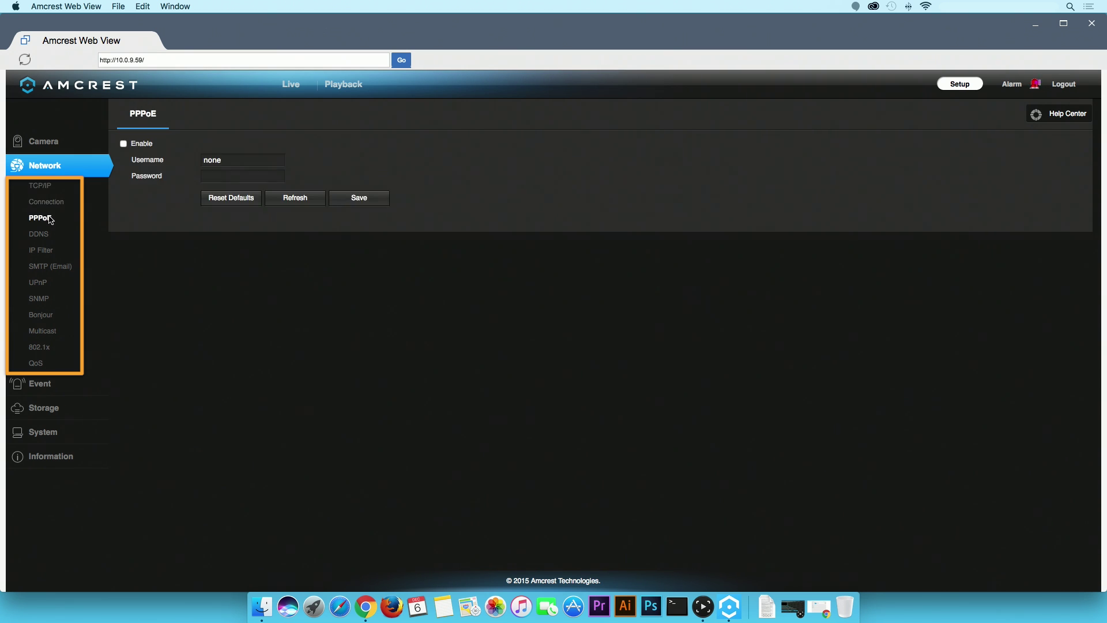
{"action": "left_click", "coordinate": [46, 235]}
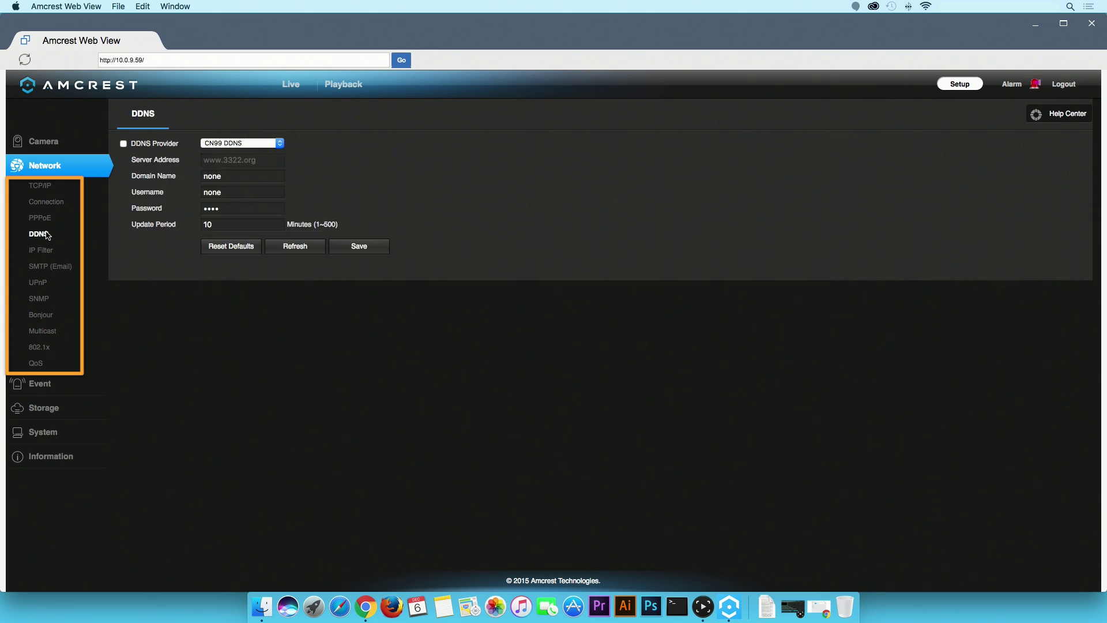
{"action": "left_click", "coordinate": [49, 282]}
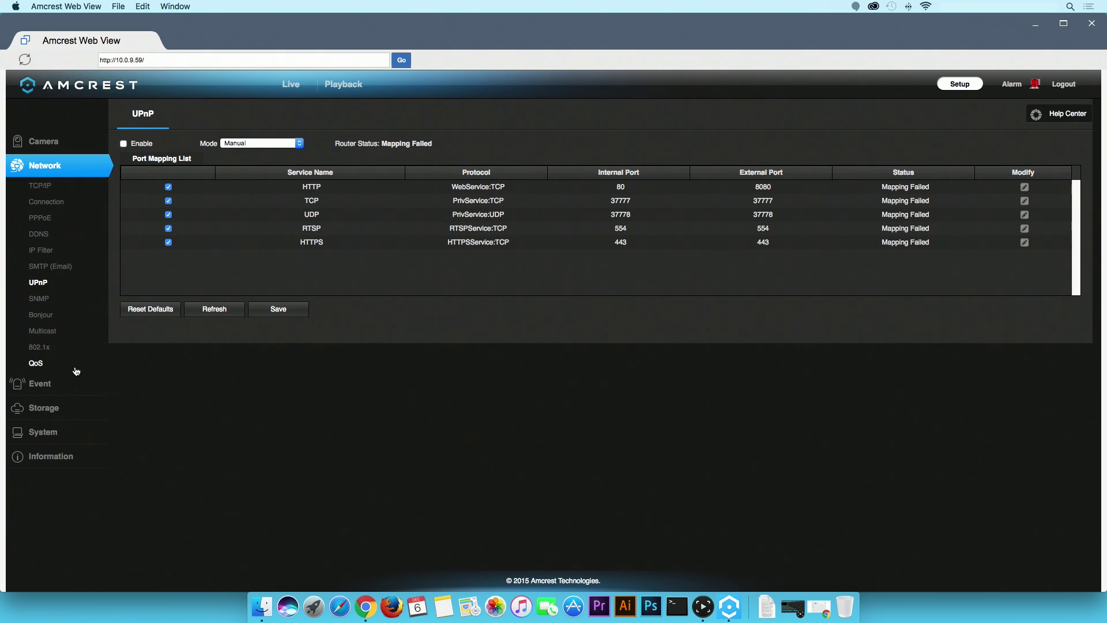
Step: View Video Detection, Audio Detection, Alarm and Abnormality, ending on the Illegal Access tab
{"action": "left_click", "coordinate": [69, 383]}
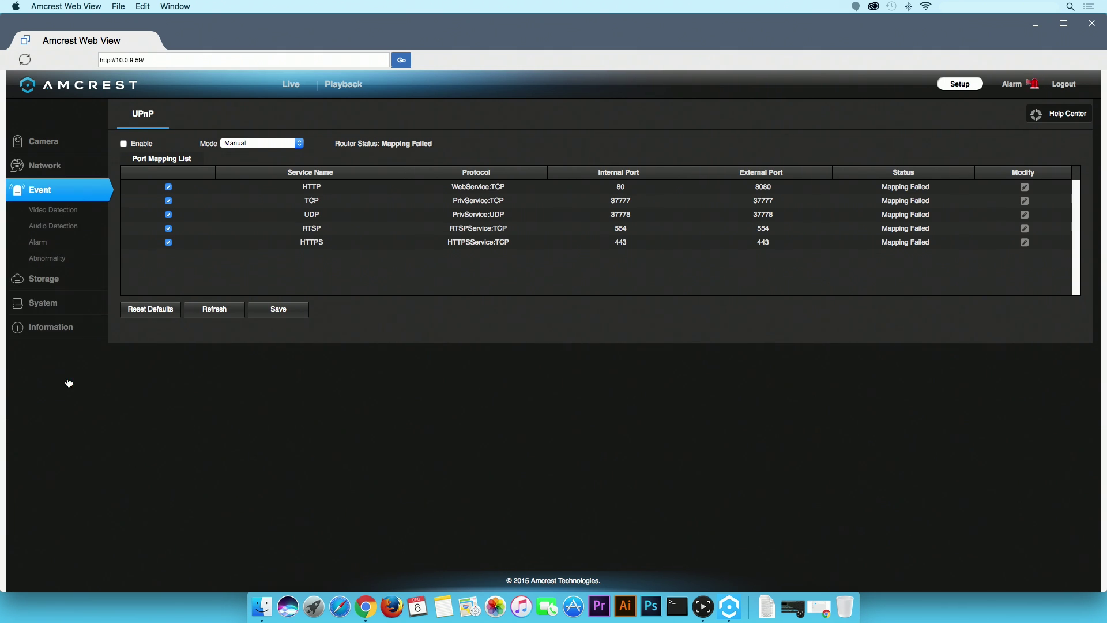
{"action": "left_click", "coordinate": [63, 212]}
{"action": "left_click", "coordinate": [60, 229]}
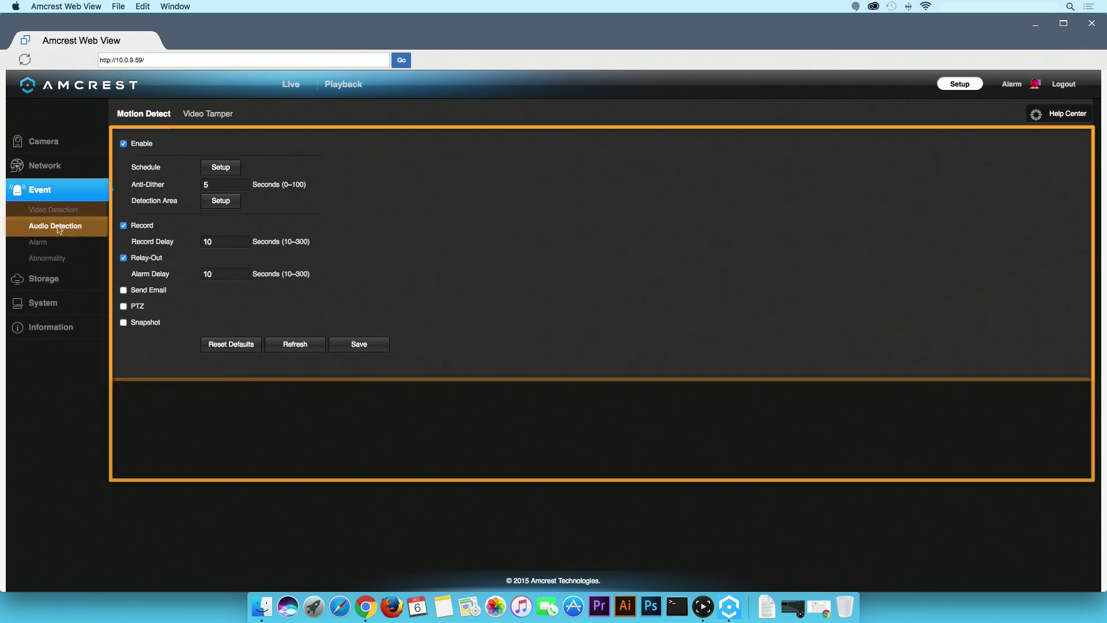
{"action": "left_click", "coordinate": [58, 243]}
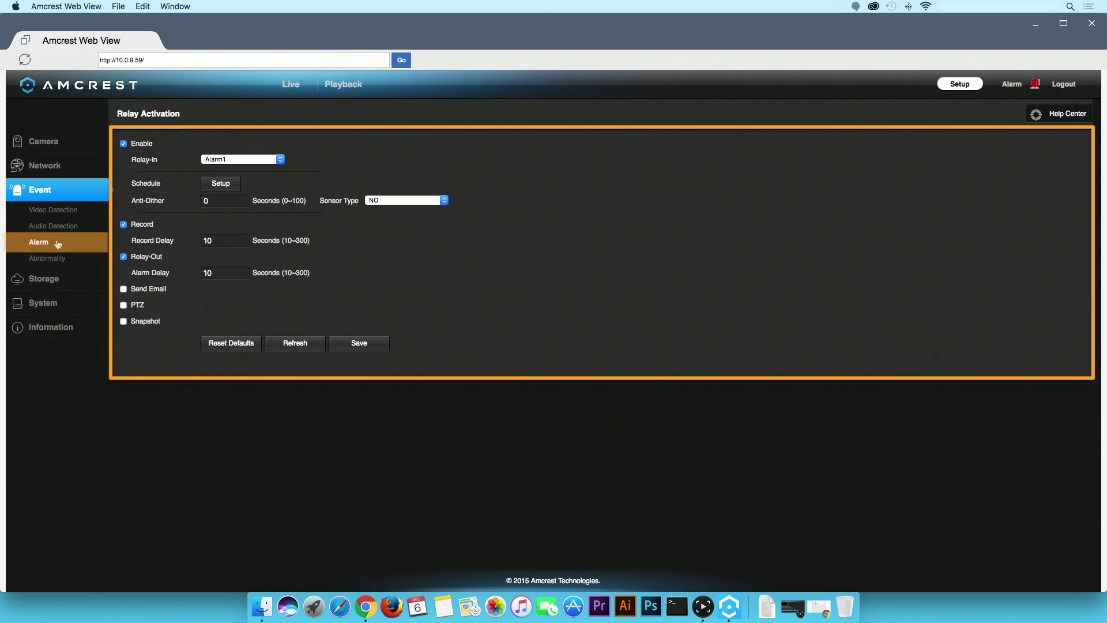
{"action": "left_click", "coordinate": [64, 257]}
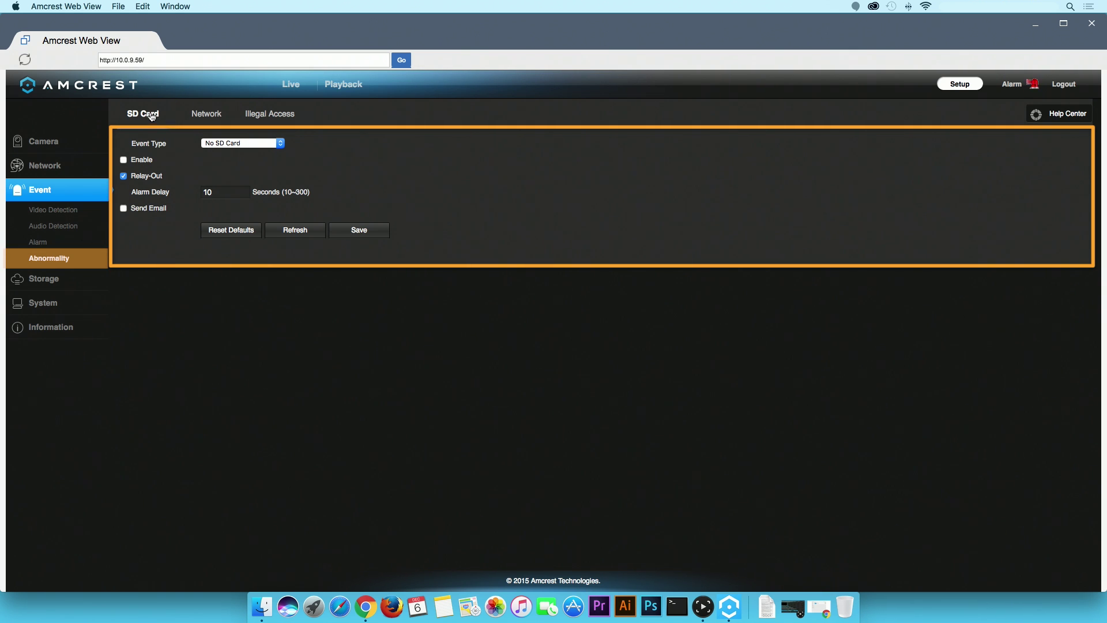
{"action": "left_click", "coordinate": [206, 118]}
{"action": "left_click", "coordinate": [257, 119]}
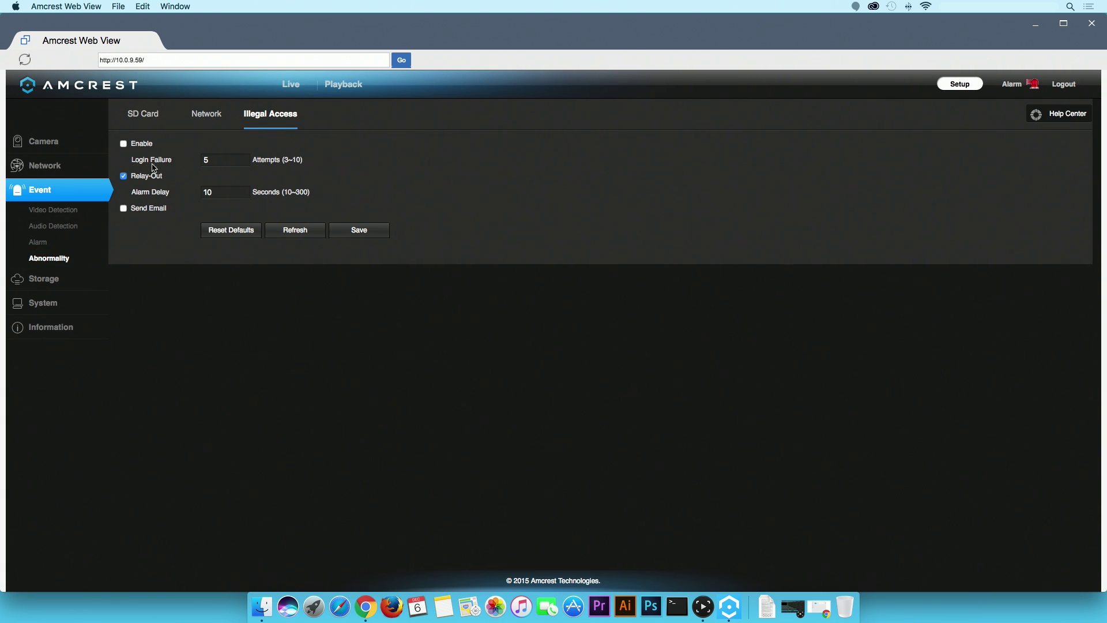
Step: Show the Storage recording schedule and its Snapshot Schedule tab
{"action": "left_click", "coordinate": [75, 276]}
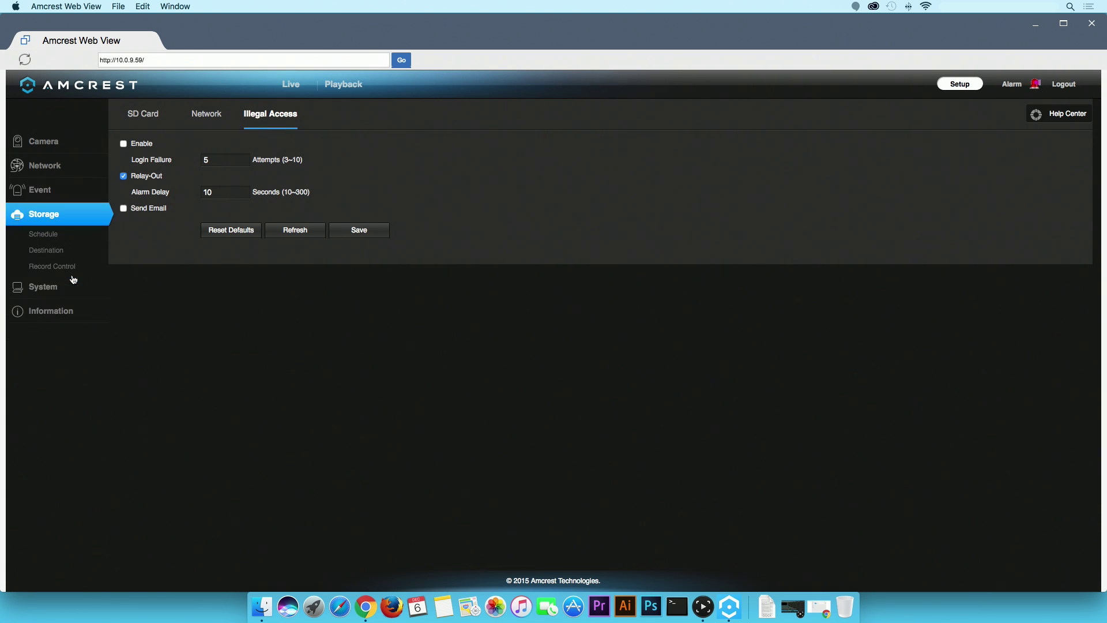
{"action": "left_click", "coordinate": [75, 241]}
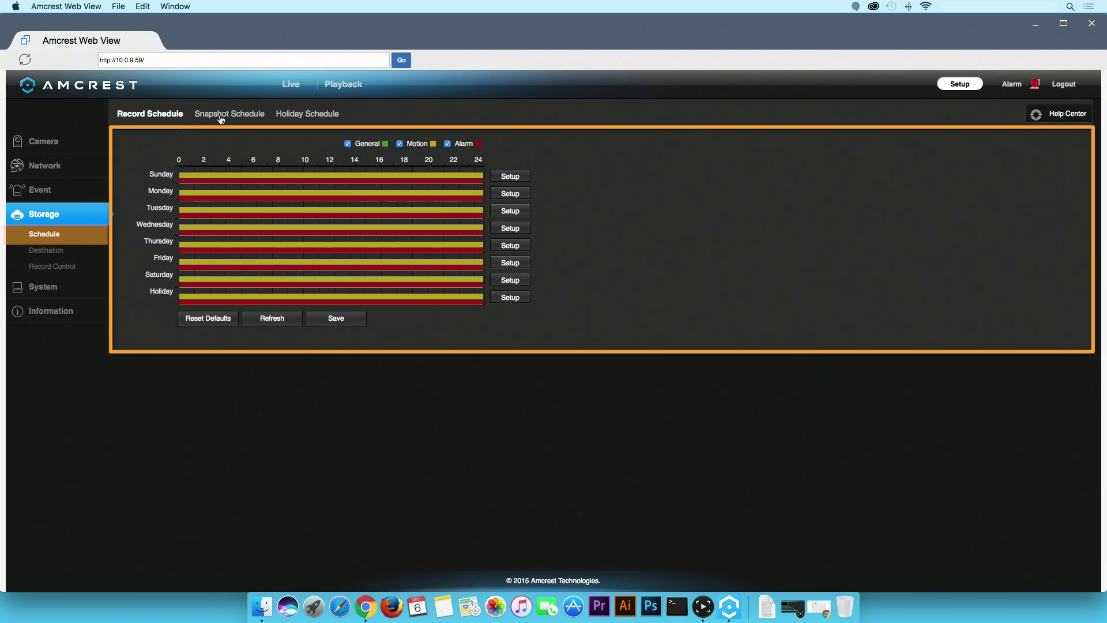
{"action": "left_click", "coordinate": [219, 115]}
Step: Check the SD Card, FTP and NAS destination tabs, then the Record Control page
{"action": "left_click", "coordinate": [65, 250]}
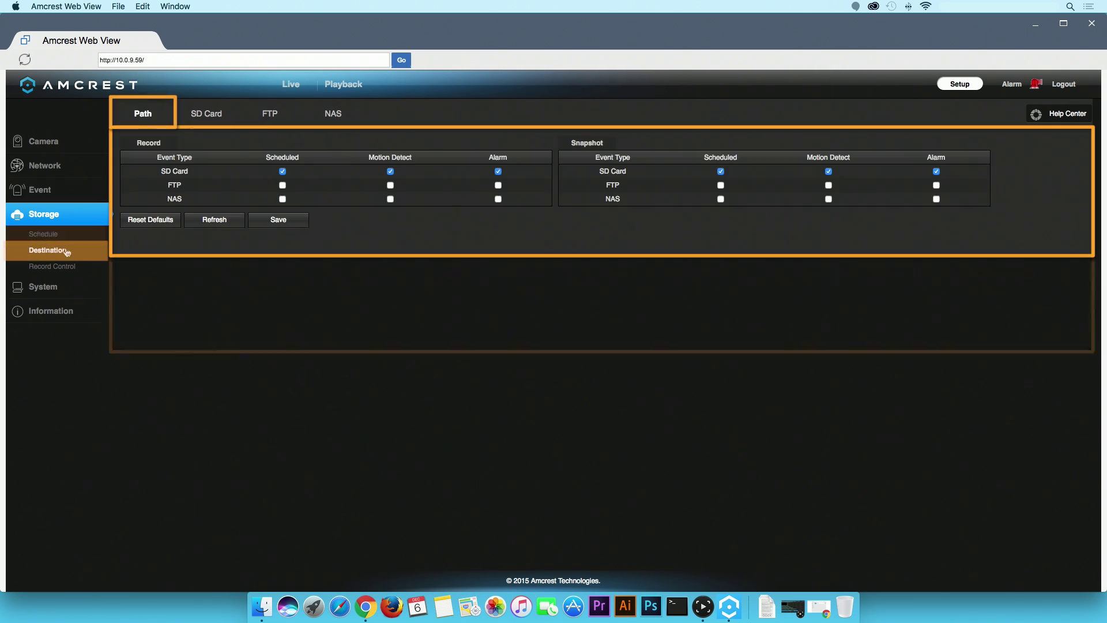
{"action": "left_click", "coordinate": [201, 118]}
{"action": "left_click", "coordinate": [268, 115]}
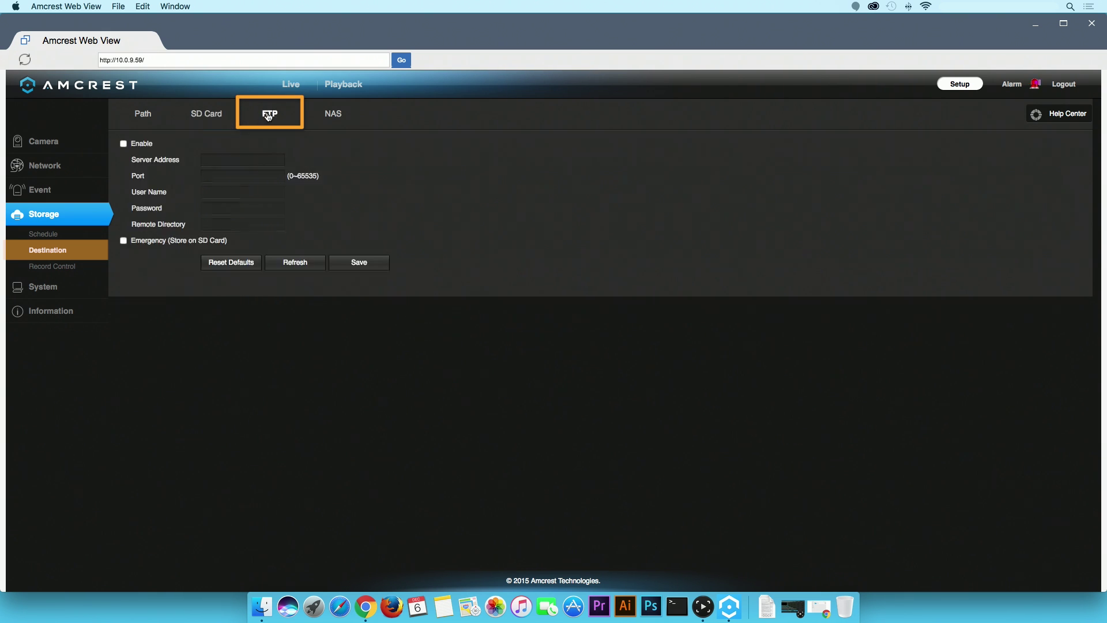
{"action": "left_click", "coordinate": [332, 115]}
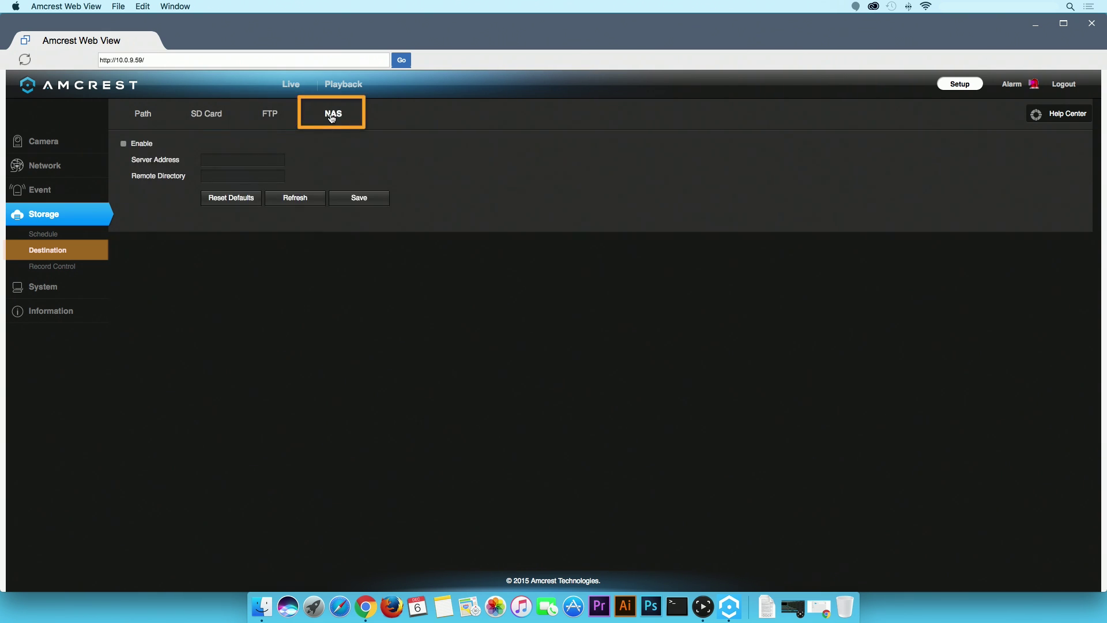
{"action": "left_click", "coordinate": [74, 267]}
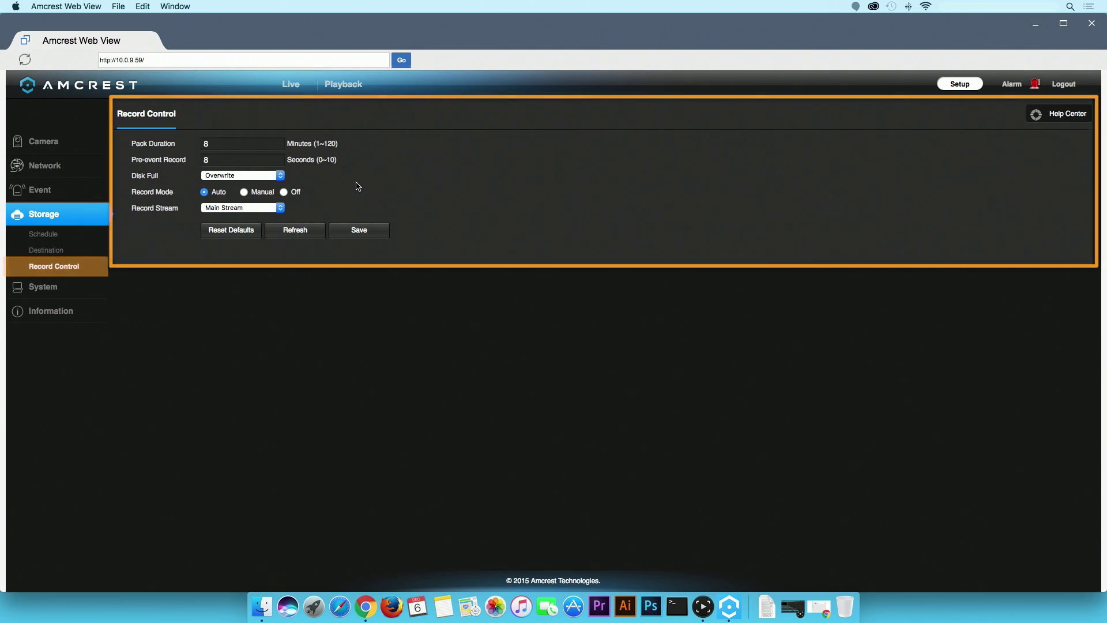
Step: View System General and Date & Time settings, then the Manage Users group table
{"action": "left_click", "coordinate": [52, 286]}
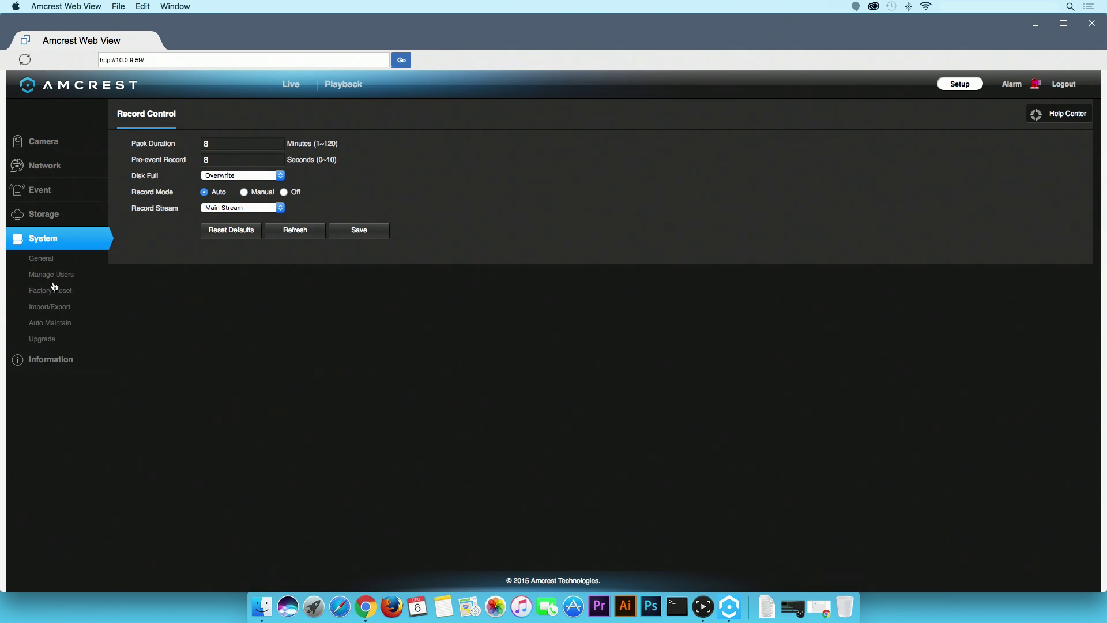
{"action": "left_click", "coordinate": [55, 263]}
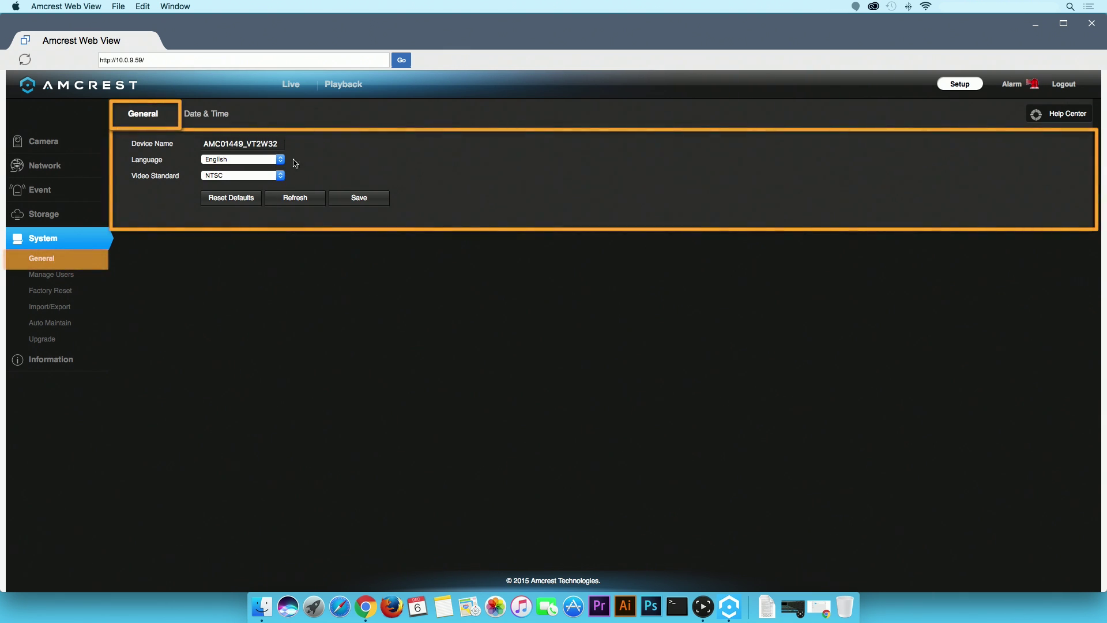
{"action": "left_click", "coordinate": [217, 118]}
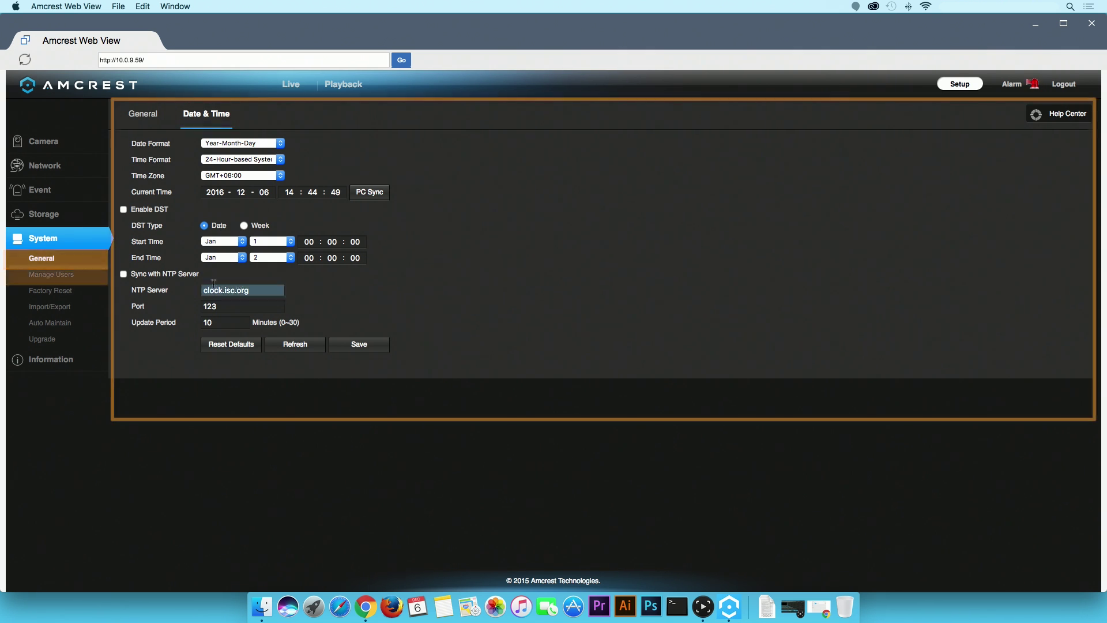
{"action": "left_click", "coordinate": [52, 274]}
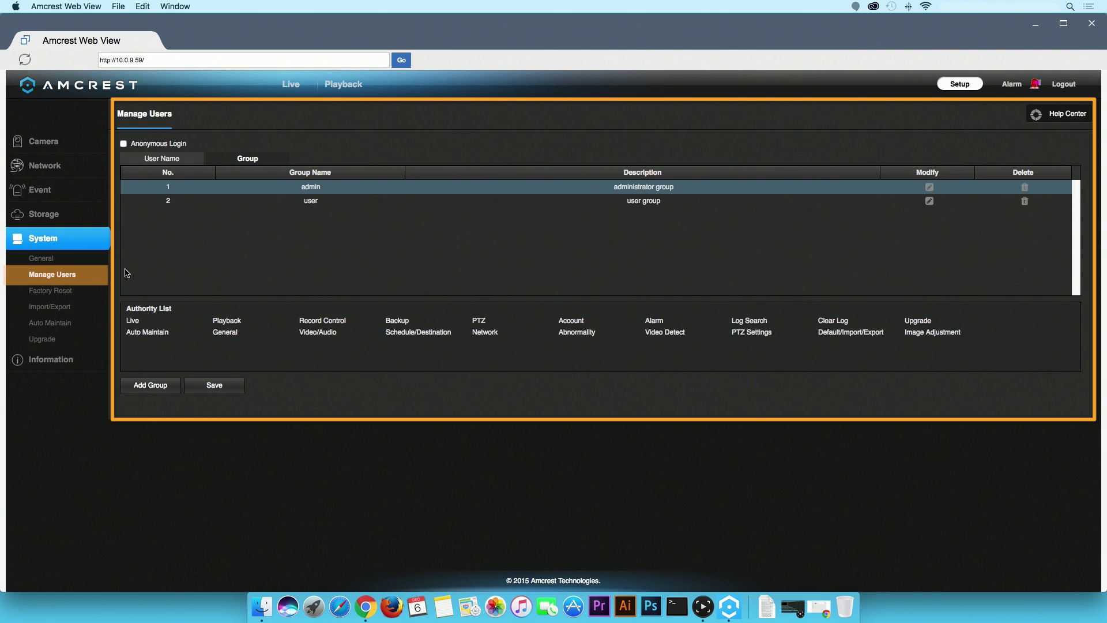
Step: View the Factory Reset, Import/Export and Auto Maintain pages, ending on firmware Upgrade
{"action": "left_click", "coordinate": [69, 292]}
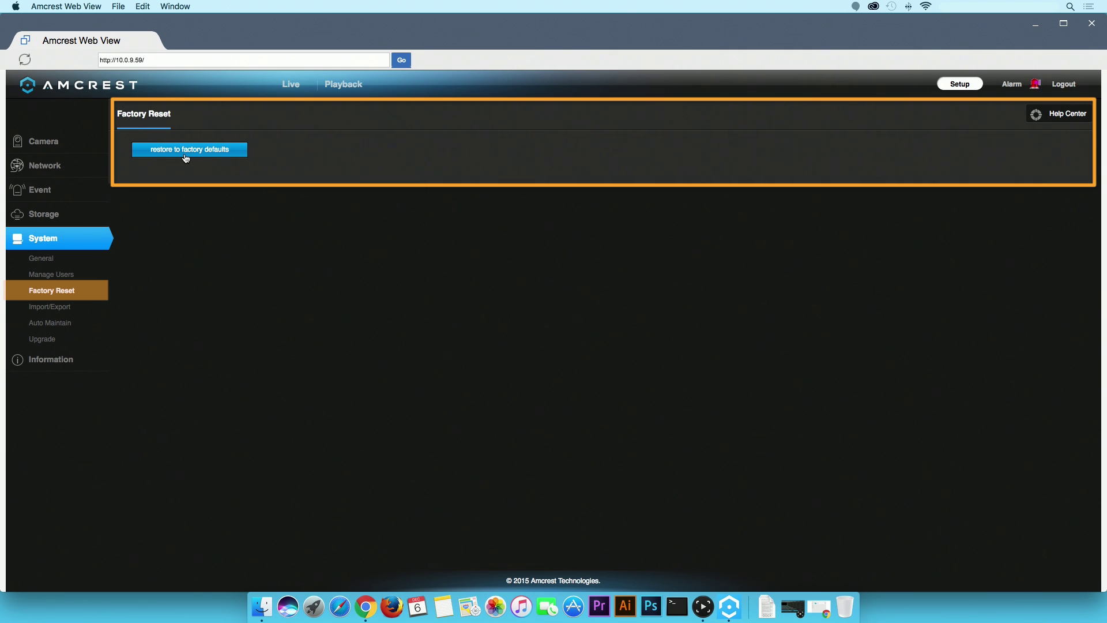
{"action": "left_click", "coordinate": [78, 306]}
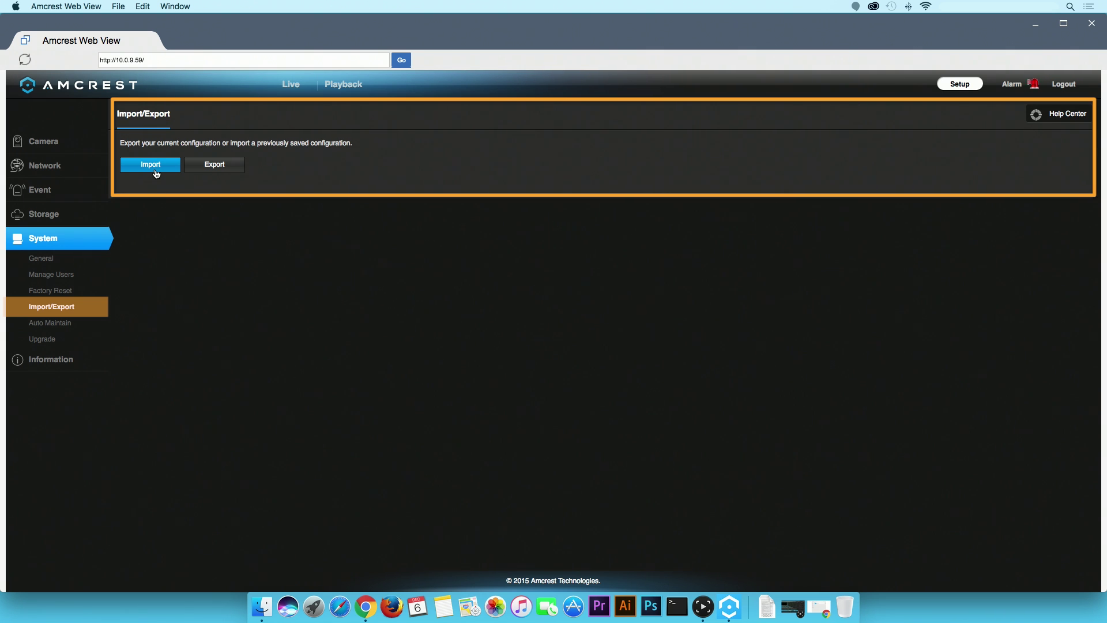
{"action": "left_click", "coordinate": [67, 323]}
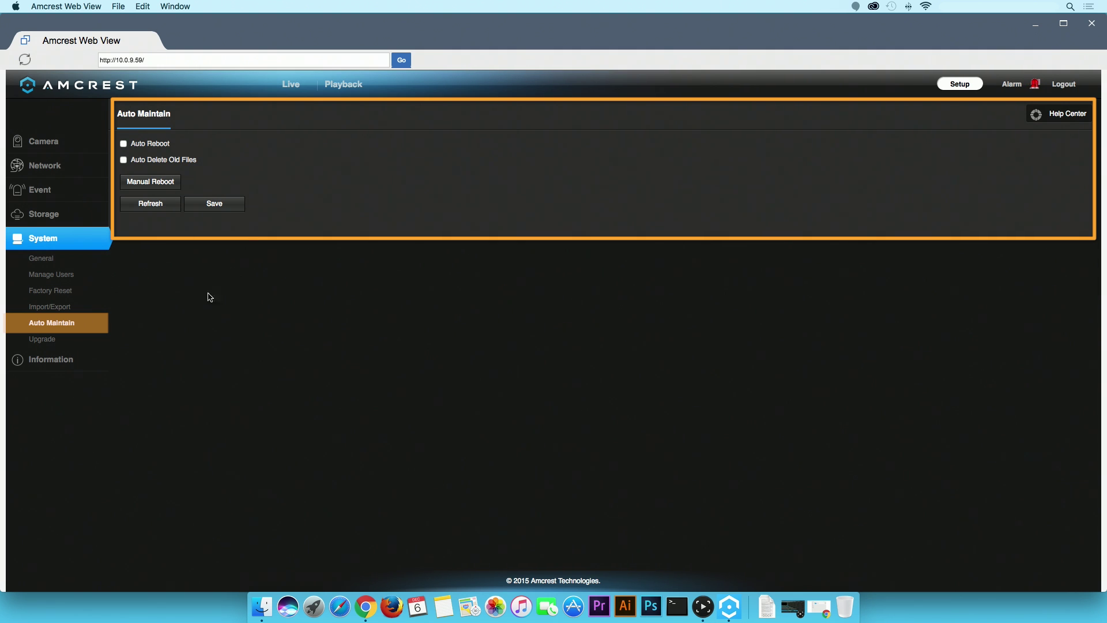
{"action": "left_click", "coordinate": [52, 344]}
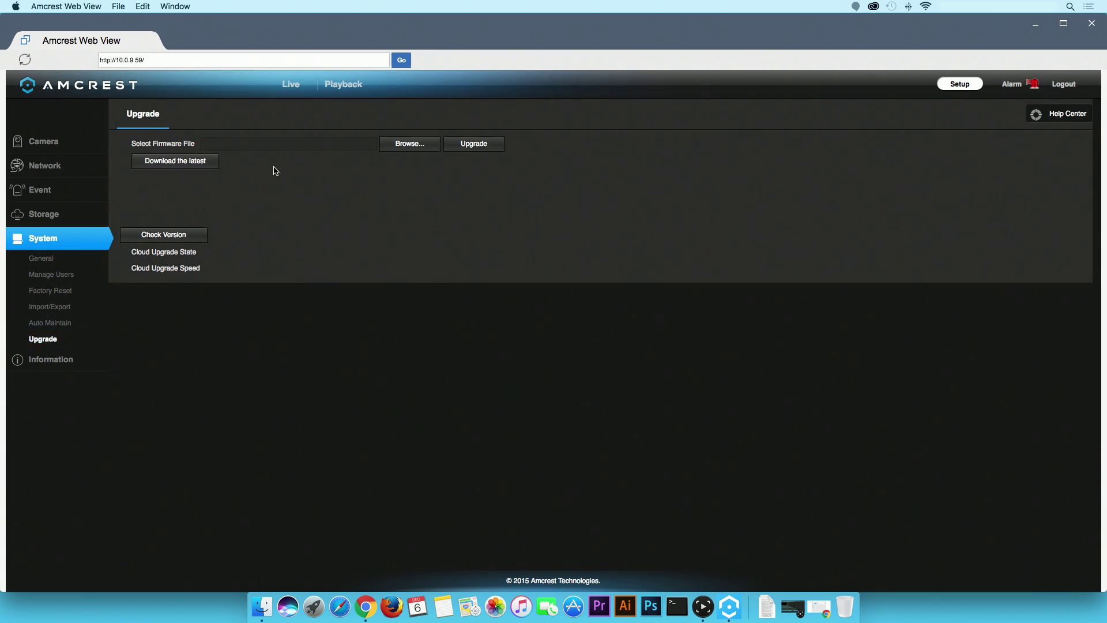
Step: View the camera's Version and Log pages, then the two online admin sessions
{"action": "left_click", "coordinate": [67, 362]}
{"action": "left_click", "coordinate": [65, 280]}
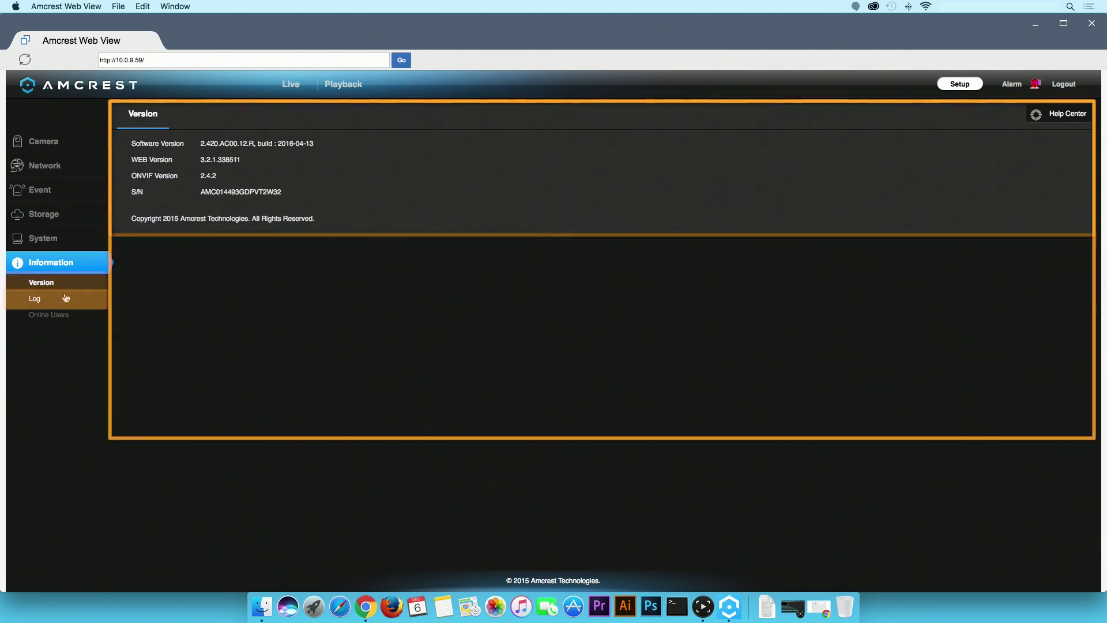
{"action": "left_click", "coordinate": [66, 298]}
{"action": "left_click", "coordinate": [67, 315]}
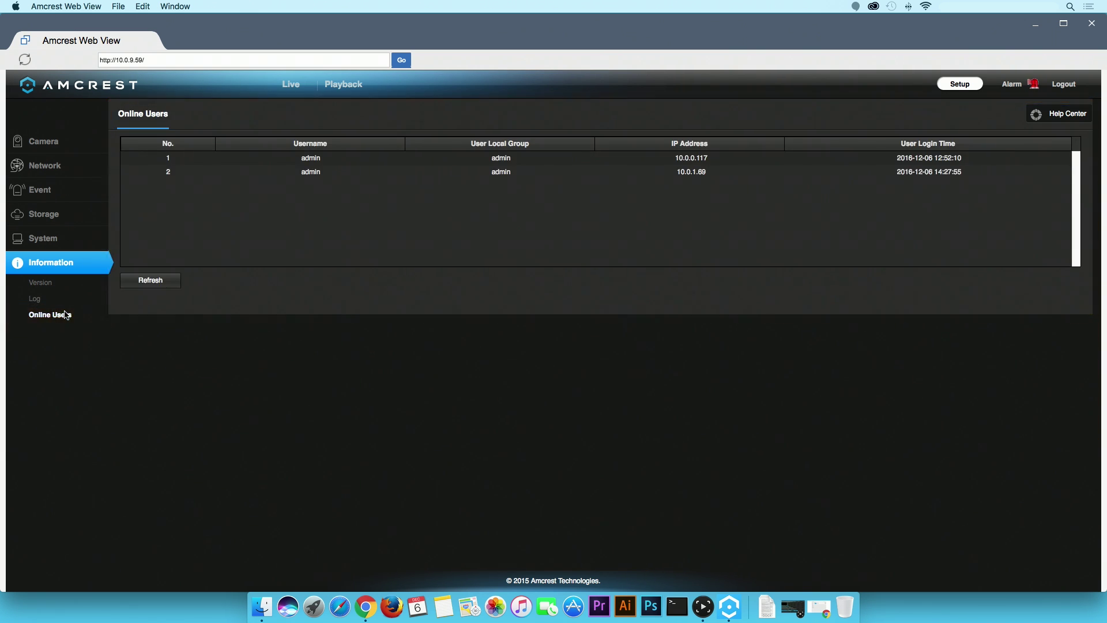
Step: Show the Alarm log, then scroll to the end of Amcrest Technologies' YouTube Videos list in Safari
{"action": "left_click", "coordinate": [1002, 83]}
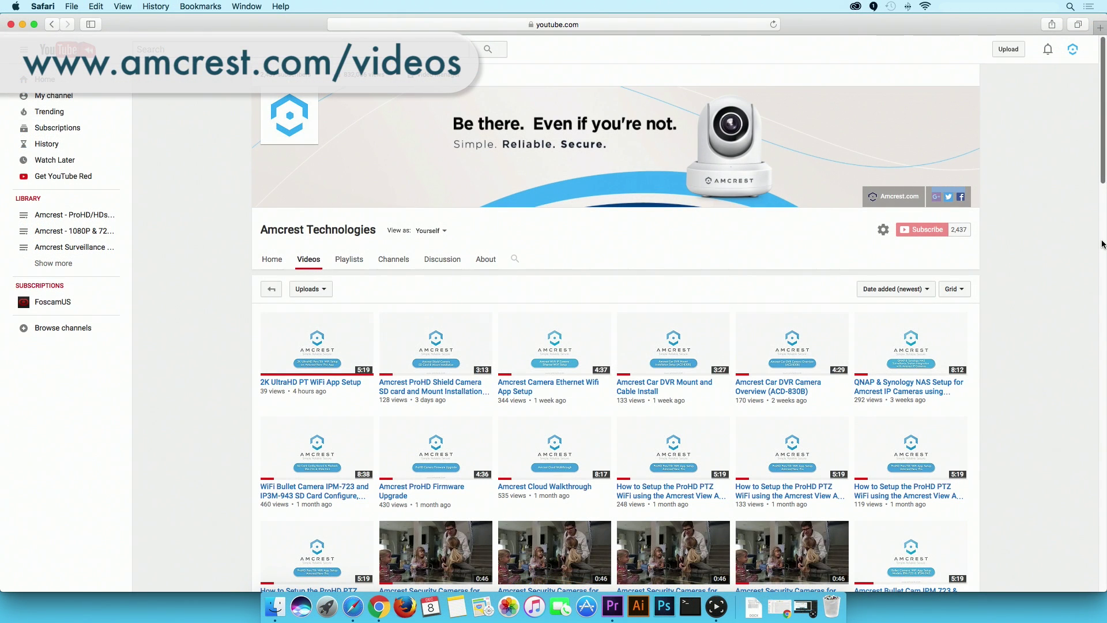
{"action": "scroll", "coordinate": [1102, 244], "scroll_direction": "down", "scroll_amount": 5}
{"action": "scroll", "coordinate": [1101, 244], "scroll_direction": "down", "scroll_amount": 8}
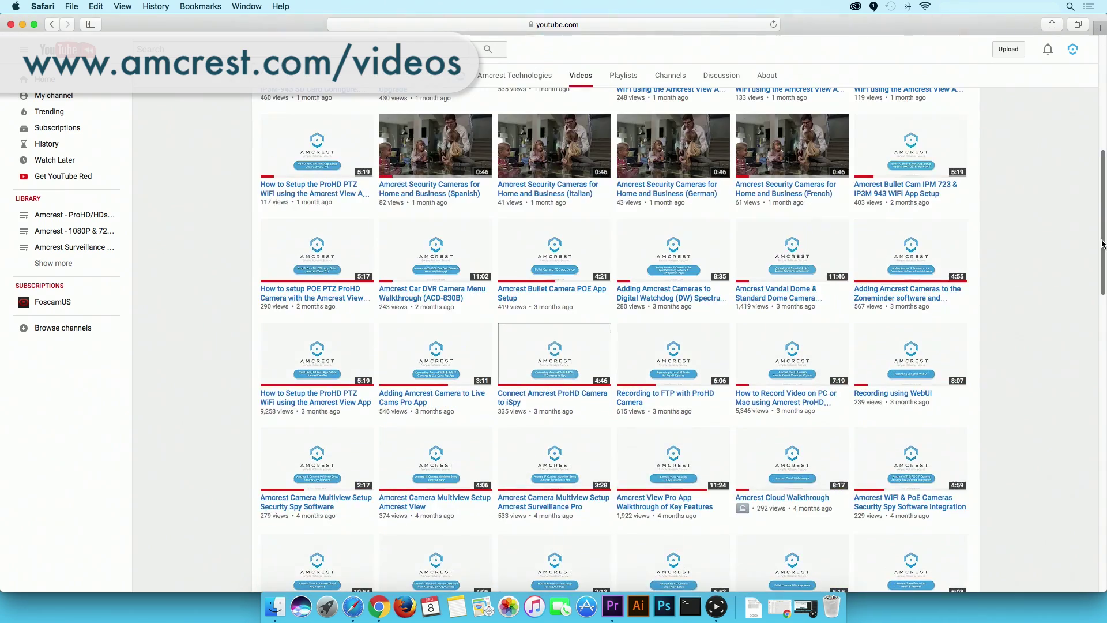
{"action": "scroll", "coordinate": [1102, 244], "scroll_direction": "down", "scroll_amount": 15}
{"action": "scroll", "coordinate": [1102, 244], "scroll_direction": "down", "scroll_amount": 14}
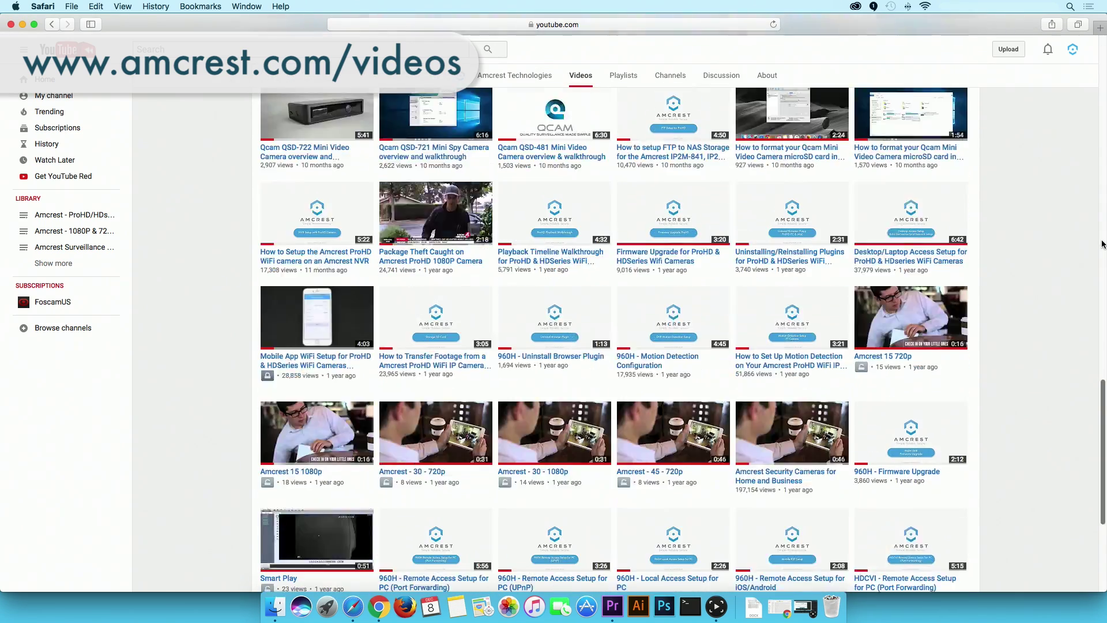